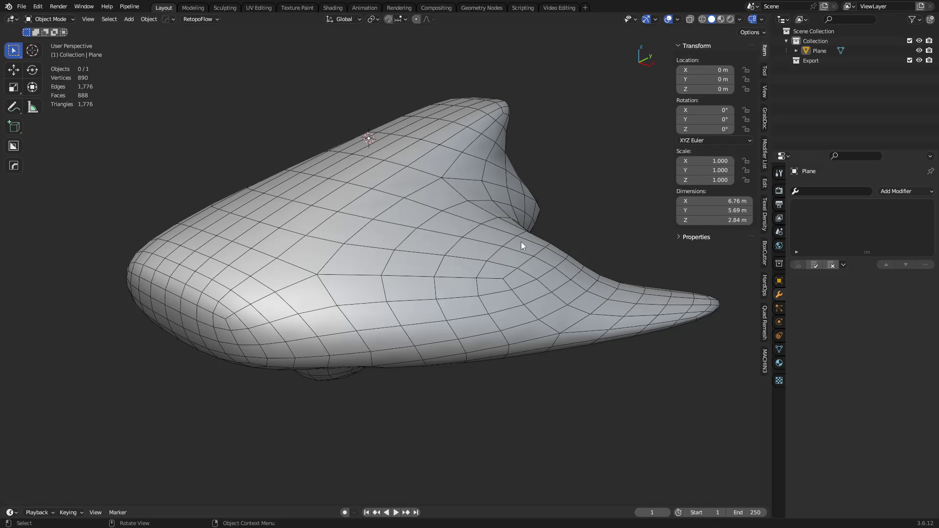
# In Edit Mode, select the strip of narrow faces across the body's rear lower lip and grow the face selection once.
pyautogui.moveTo(522, 245); pyautogui.dragTo(412, 215, button='middle')
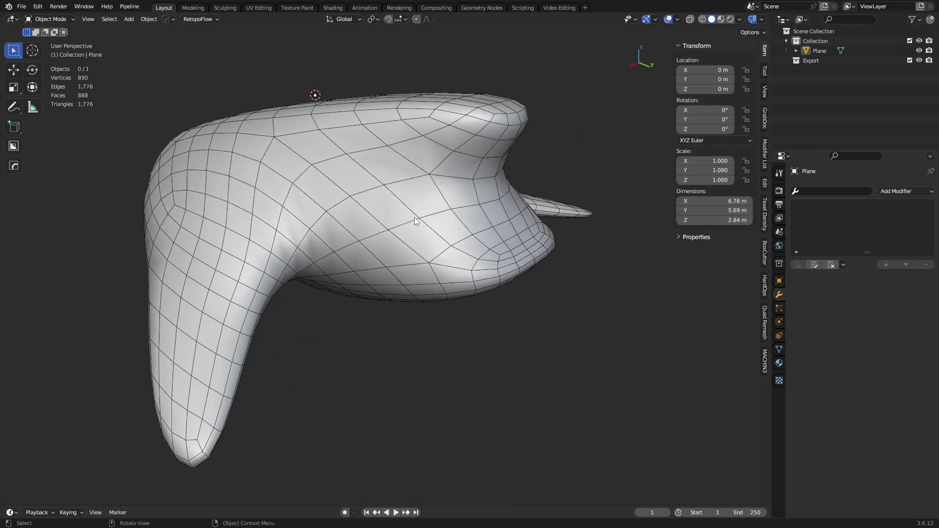
pyautogui.scroll(6, 452, 223)
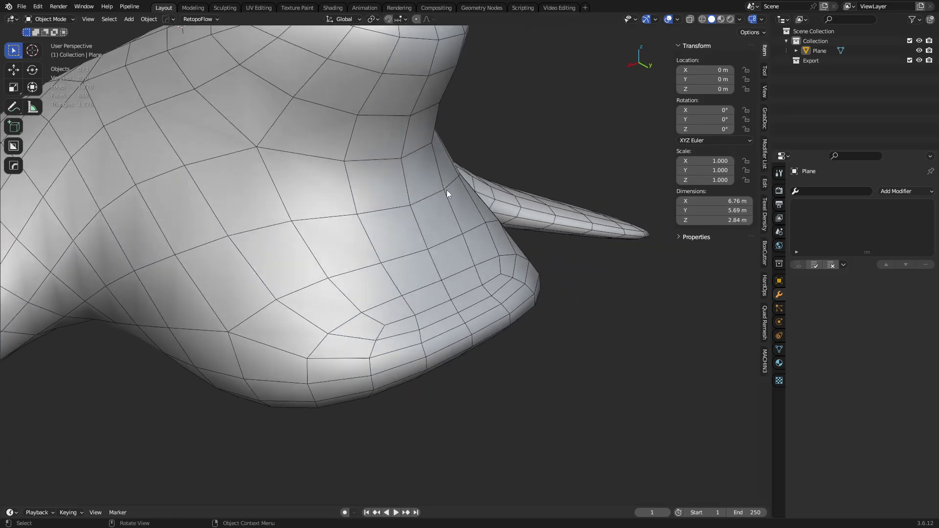
pyautogui.scroll(-5, 298, 154)
pyautogui.moveTo(305, 242); pyautogui.dragTo(329, 220, button='middle')
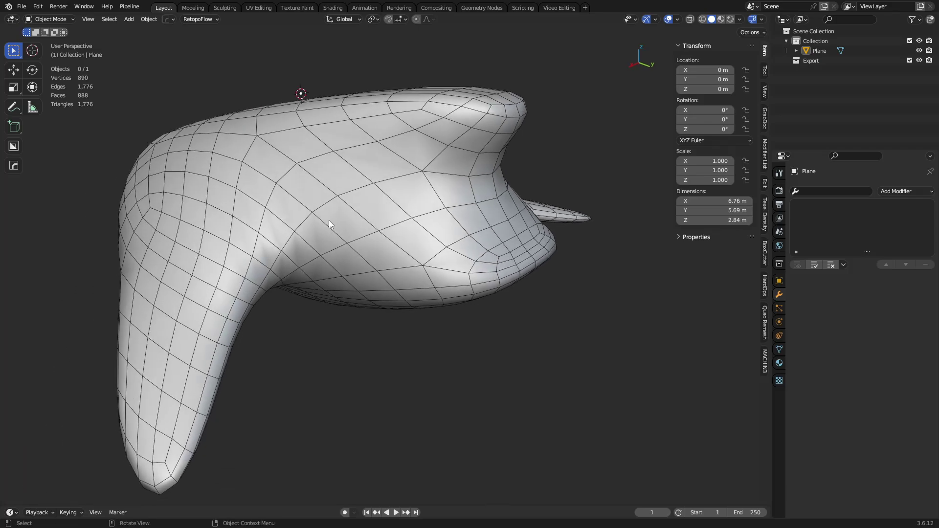
pyautogui.press('Tab')
pyautogui.press('a')
pyautogui.press('a')
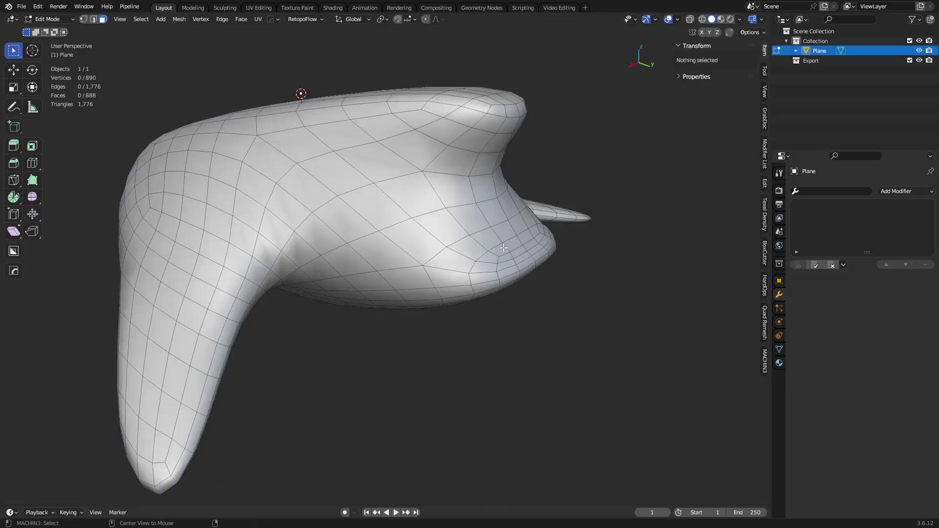
pyautogui.scroll(4, 433, 293)
pyautogui.keyDown('shift'); pyautogui.moveTo(524, 259); pyautogui.dragTo(411, 293, button='middle'); pyautogui.keyUp('shift')
pyautogui.click(349, 282)
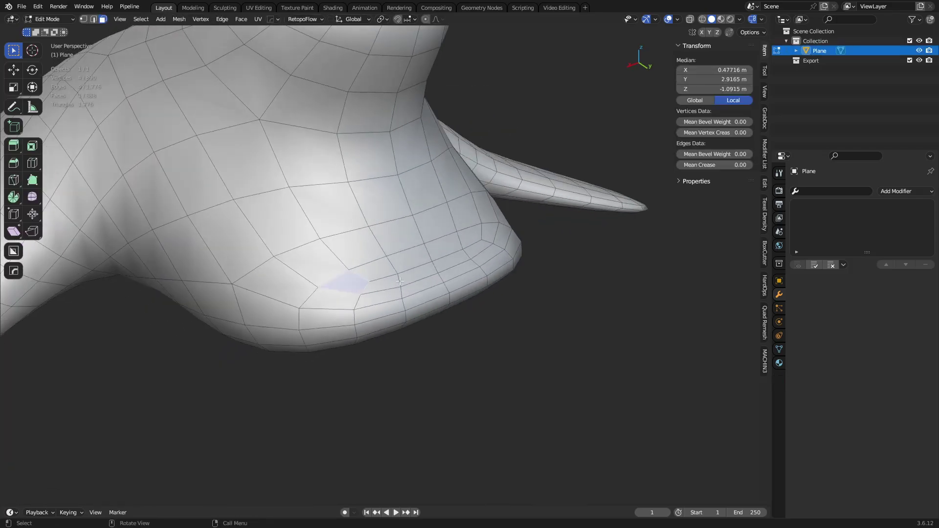
pyautogui.keyDown('ctrl'); pyautogui.keyDown('shift'); pyautogui.click(488, 235); pyautogui.keyUp('shift'); pyautogui.keyUp('ctrl')
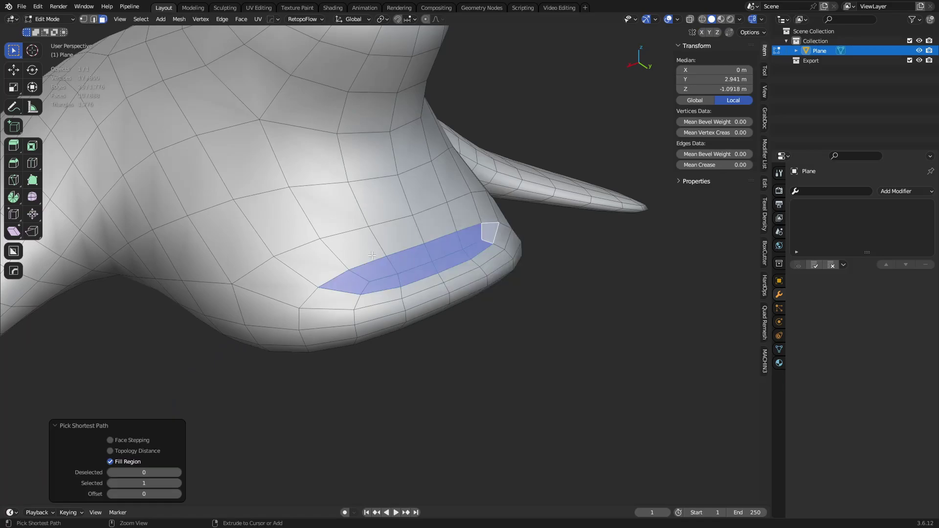
pyautogui.press('ctrl+KP_Add')
# Apply Smooth Vertices to the selected rear faces, trying 30 repeats before setting Repeat back to 1.
pyautogui.hotkey('ctrl', 'v')
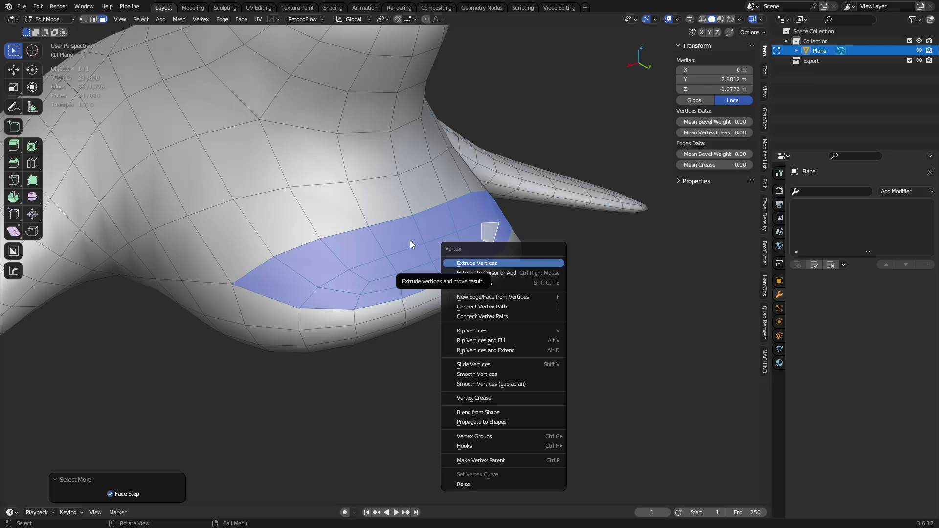
pyautogui.press('Escape')
pyautogui.hotkey('ctrl', 'v')
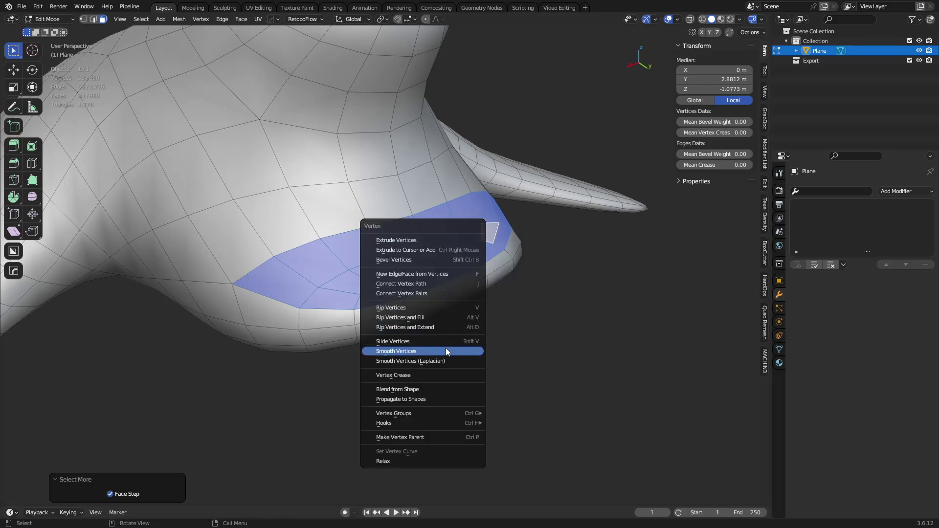
pyautogui.click(445, 351)
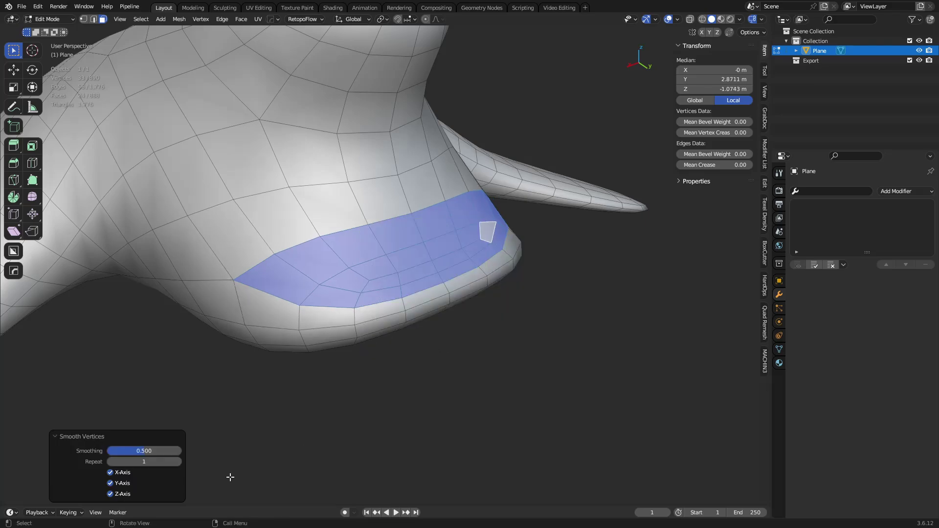
pyautogui.moveTo(142, 462); pyautogui.dragTo(215, 462)
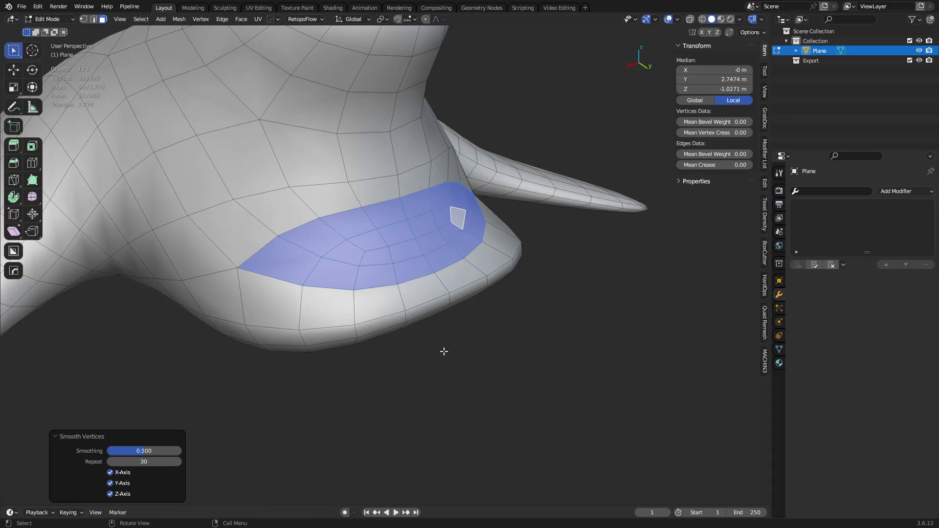
pyautogui.moveTo(143, 461); pyautogui.dragTo(68, 462)
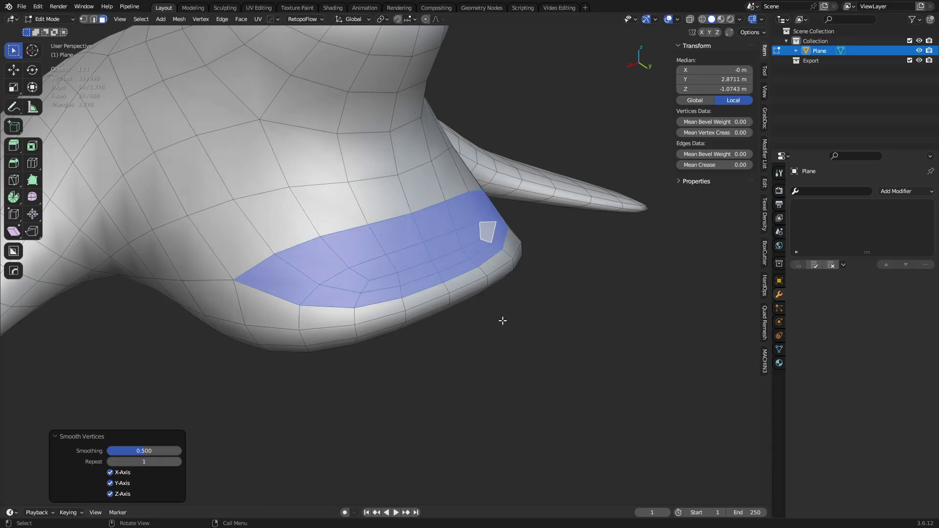
pyautogui.rightClick(462, 308)
# Switch the mesh to Sculpt Mode and set up the Mesh Filter with the Relax filter type.
pyautogui.hotkey('ctrl', 'Tab')
pyautogui.click(471, 318)
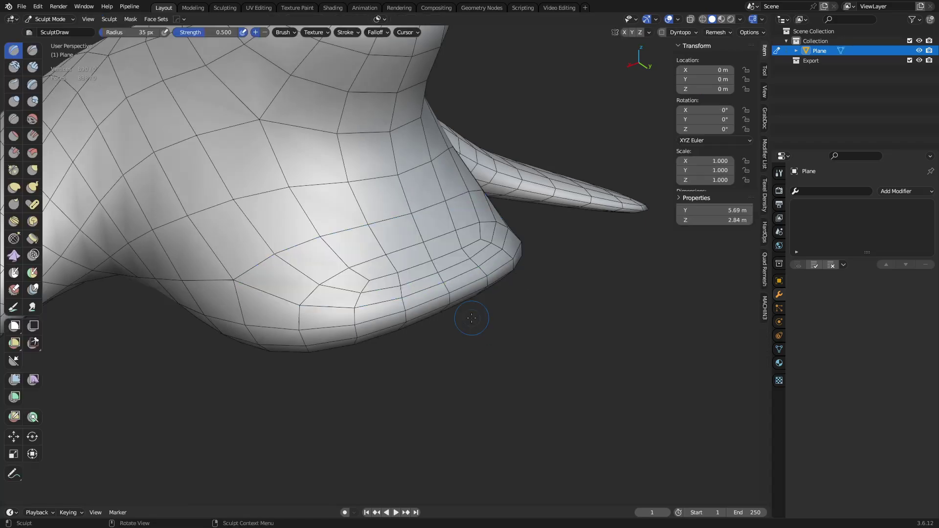
pyautogui.moveTo(447, 317)
pyautogui.mouseDown(button='middle')
pyautogui.moveTo(379, 293)
pyautogui.moveTo(430, 293)
pyautogui.moveTo(369, 283)
pyautogui.moveTo(423, 279)
pyautogui.moveTo(95, 362)
pyautogui.mouseUp(button='middle')
pyautogui.click(14, 382)
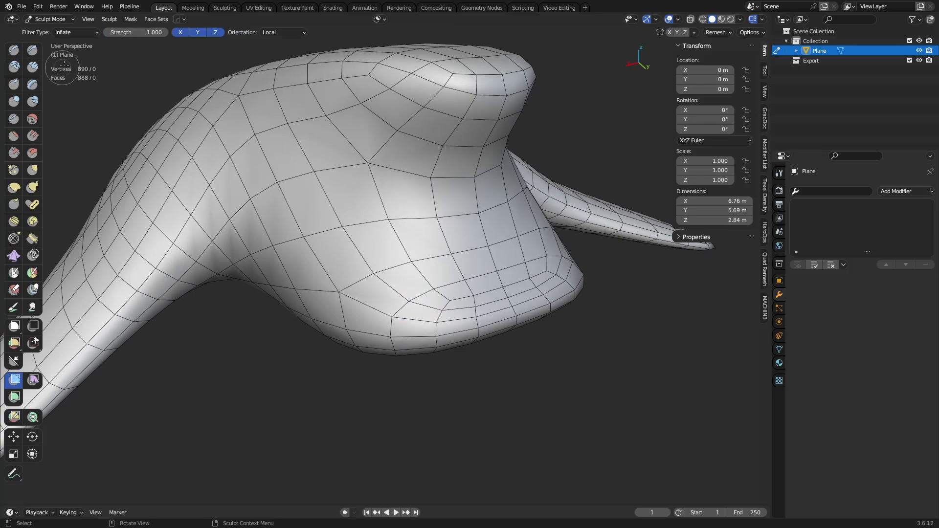
pyautogui.click(70, 34)
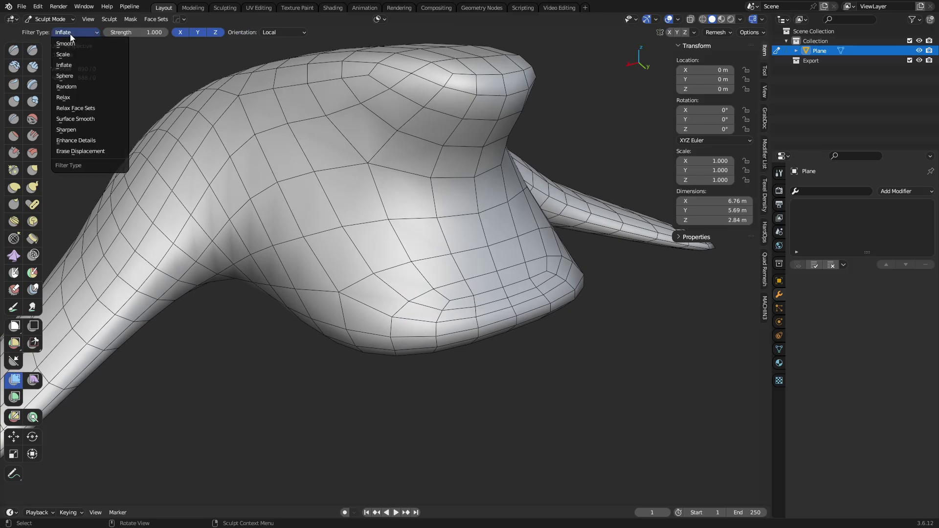
pyautogui.click(84, 97)
# Try the Relax mesh filter on the whole mesh twice, undoing each attempt.
pyautogui.moveTo(245, 212); pyautogui.dragTo(489, 237)
pyautogui.scroll(-5, 489, 237)
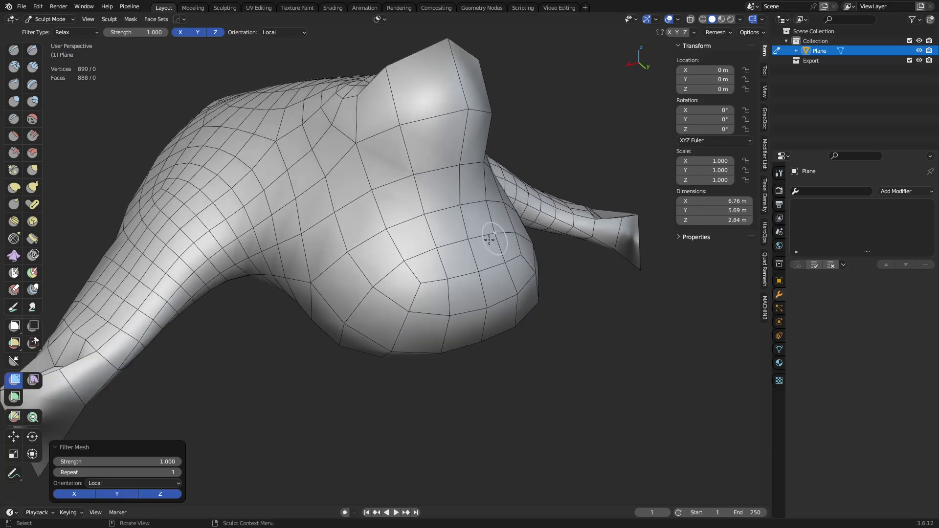
pyautogui.moveTo(421, 265); pyautogui.dragTo(365, 235, button='middle')
pyautogui.hotkey('ctrl', 'z')
pyautogui.moveTo(256, 235); pyautogui.dragTo(421, 243)
pyautogui.hotkey('ctrl', 'z')
# Back in Edit Mode, use Circle Select to add the rear faces above the existing selection, up to the upper ridge.
pyautogui.moveTo(473, 268); pyautogui.dragTo(362, 264, button='middle')
pyautogui.scroll(4, 363, 264)
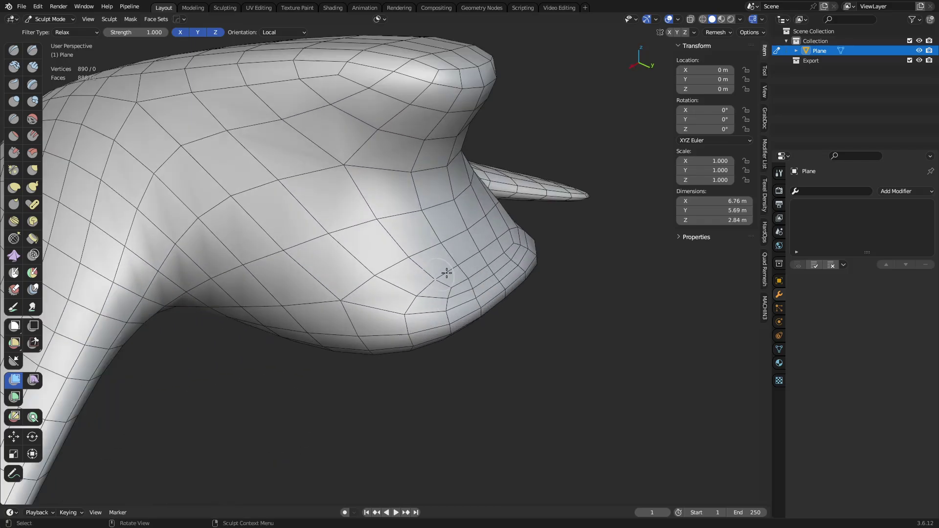
pyautogui.moveTo(446, 272)
pyautogui.mouseDown(button='middle')
pyautogui.moveTo(306, 262)
pyautogui.moveTo(354, 261)
pyautogui.mouseUp(button='middle')
pyautogui.press('Tab')
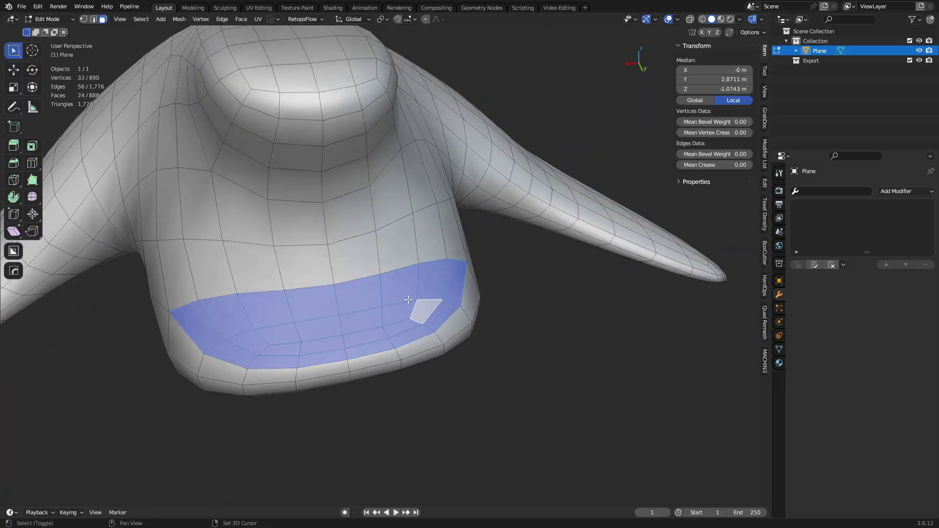
pyautogui.keyDown('shift'); pyautogui.moveTo(288, 326); pyautogui.dragTo(348, 299, button='middle'); pyautogui.keyUp('shift')
pyautogui.press('c')
pyautogui.moveTo(250, 234)
pyautogui.mouseDown()
pyautogui.moveTo(312, 210)
pyautogui.moveTo(417, 212)
pyautogui.moveTo(475, 197)
pyautogui.moveTo(477, 171)
pyautogui.mouseUp()
pyautogui.rightClick(477, 171)
# Add the missing faces along the rear panel's side with Circle Select, and grow the whole selection once.
pyautogui.moveTo(499, 235); pyautogui.dragTo(447, 233, button='middle')
pyautogui.press('c')
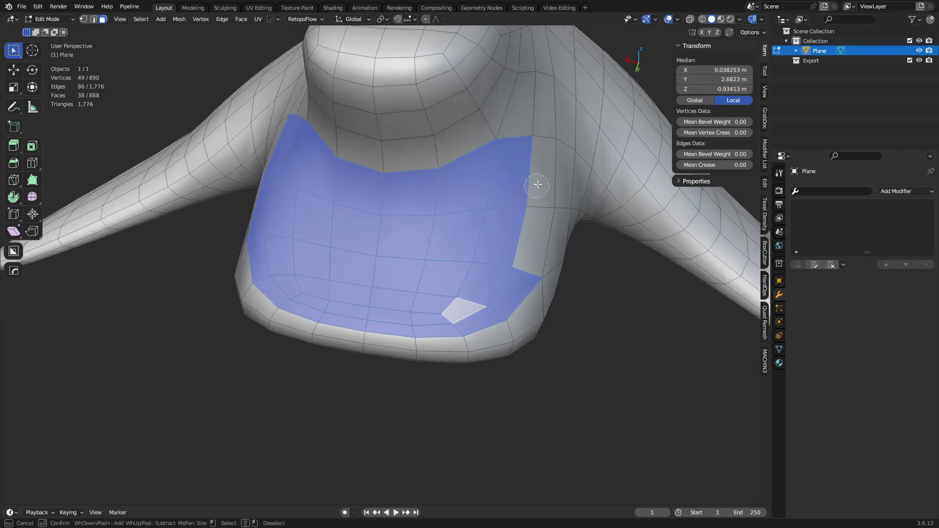
pyautogui.moveTo(537, 184); pyautogui.dragTo(523, 226)
pyautogui.rightClick(523, 227)
pyautogui.moveTo(444, 254)
pyautogui.mouseDown(button='middle')
pyautogui.moveTo(521, 255)
pyautogui.moveTo(430, 278)
pyautogui.moveTo(419, 266)
pyautogui.moveTo(430, 260)
pyautogui.moveTo(434, 268)
pyautogui.mouseUp(button='middle')
pyautogui.press('ctrl+KP_Add')
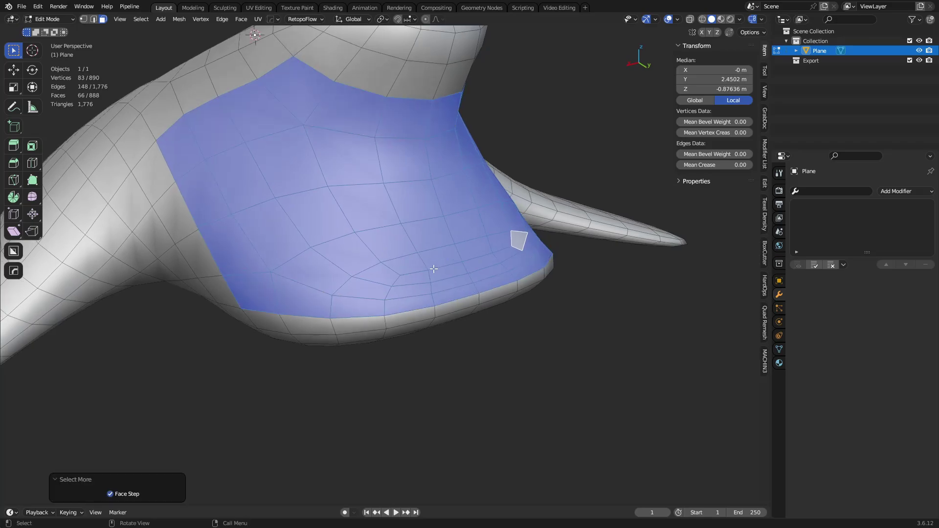
# Return to Sculpt Mode and enable Face Sets Boundary auto-masking alongside Face Sets.
pyautogui.hotkey('ctrl', 'Tab')
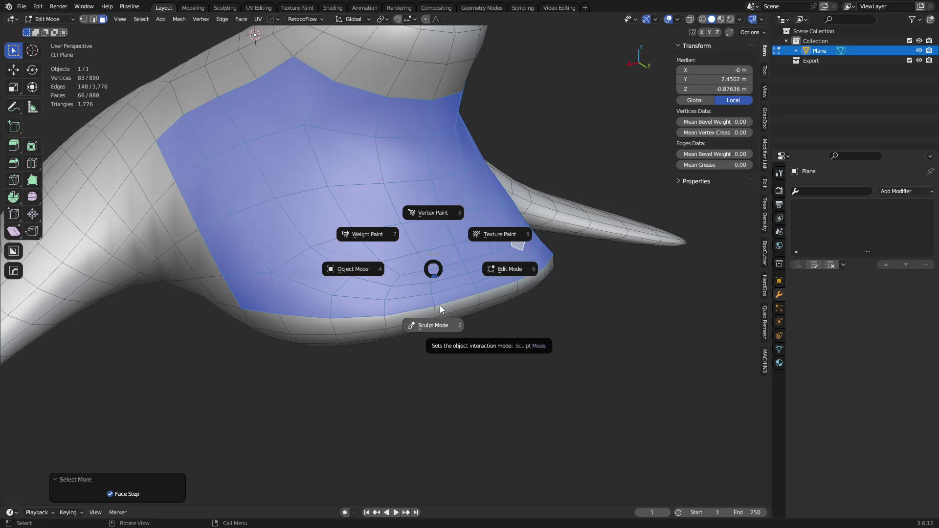
pyautogui.click(439, 306)
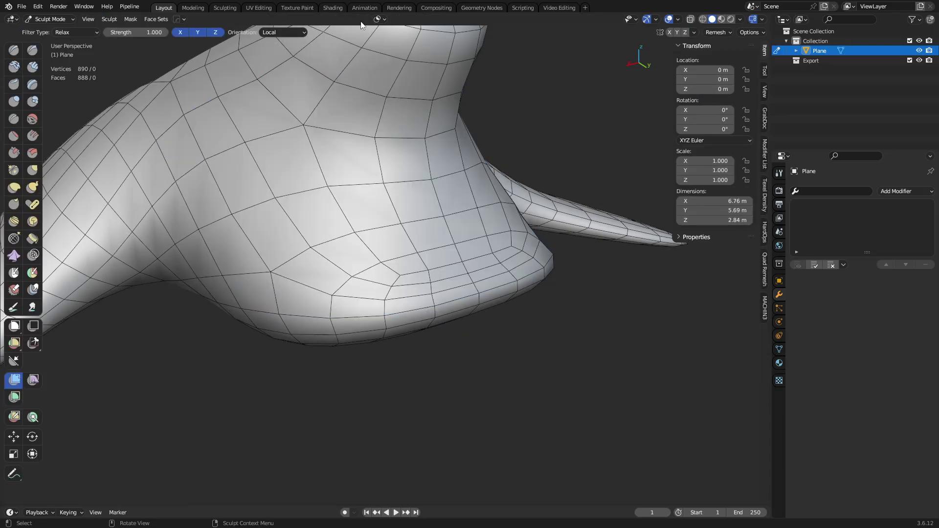
pyautogui.click(385, 20)
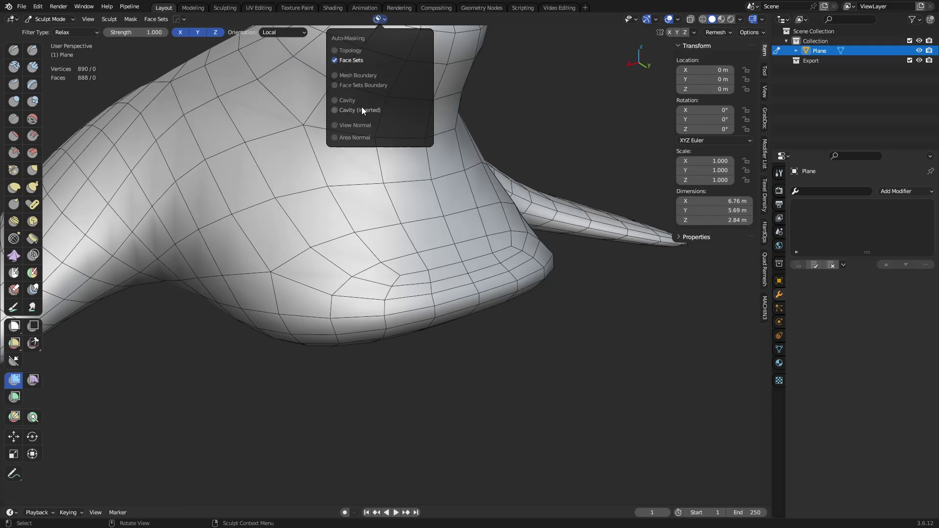
pyautogui.click(368, 86)
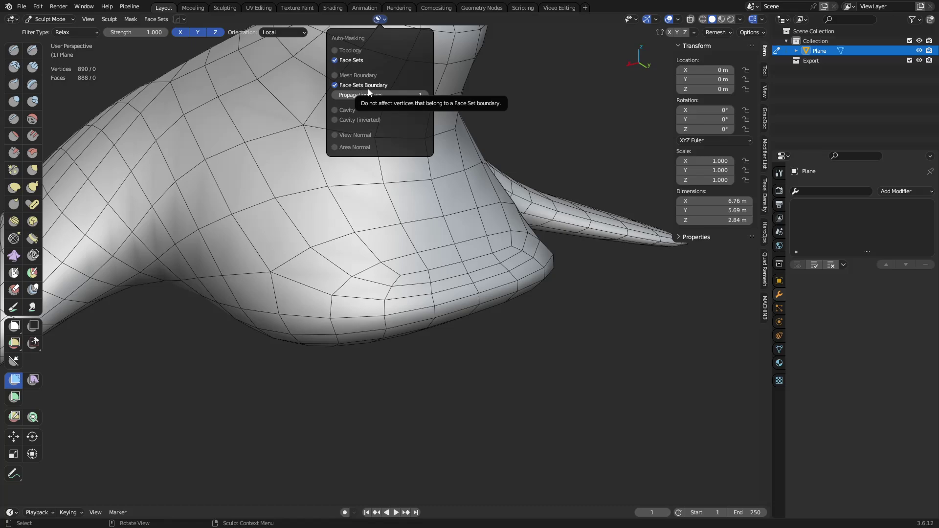
# Create a face set in Sculpt Mode from the rear faces selected in Edit Mode.
pyautogui.click(155, 19)
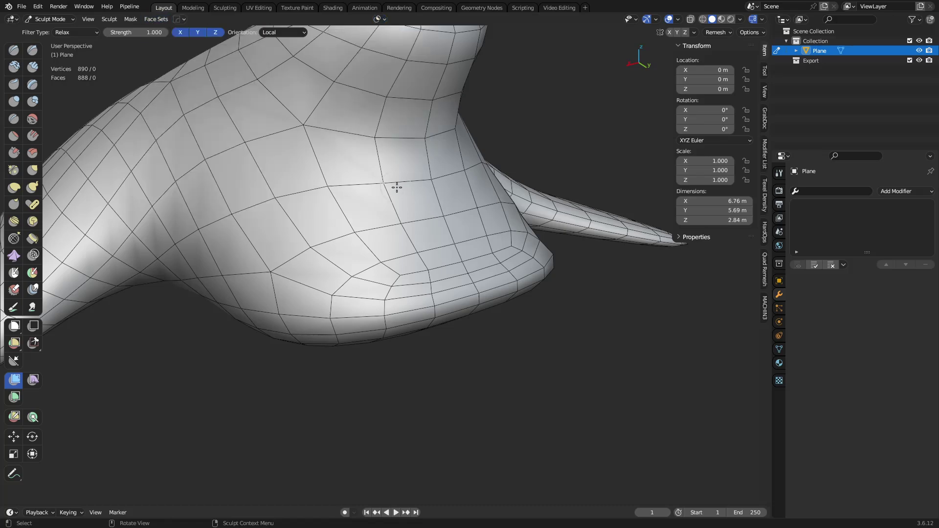
pyautogui.press('Tab')
pyautogui.hotkey('ctrl', 'Tab')
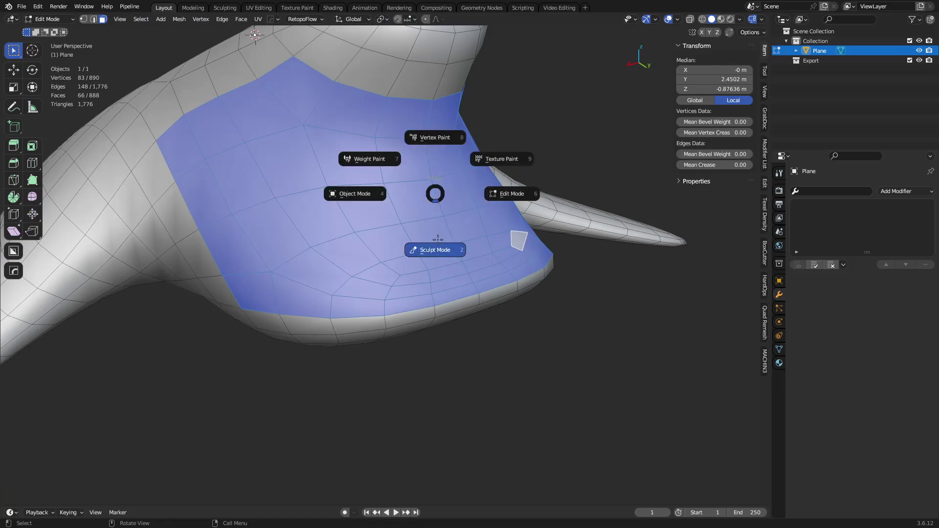
pyautogui.click(435, 248)
pyautogui.click(155, 19)
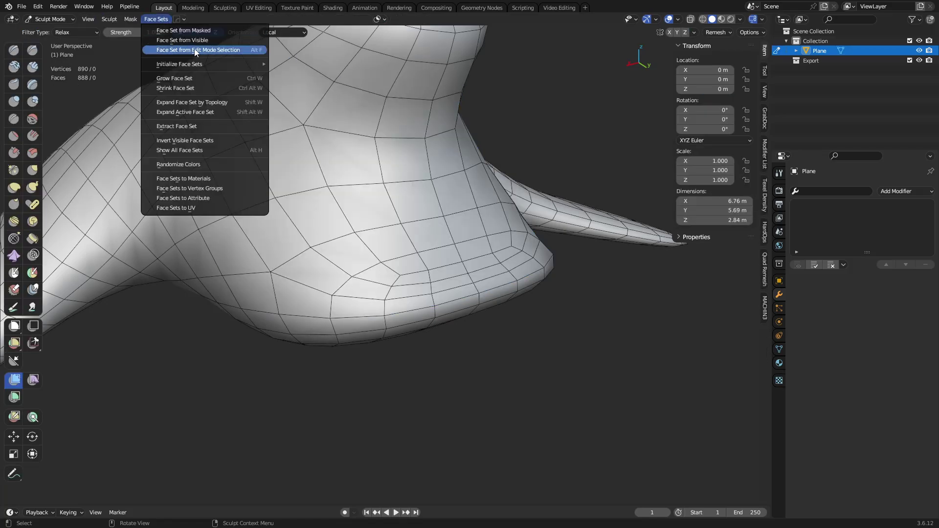
pyautogui.click(195, 49)
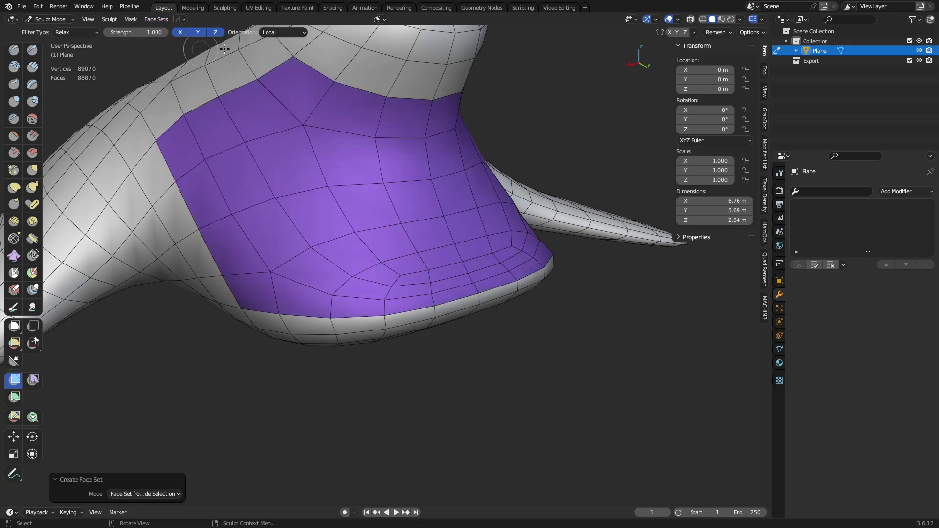
# Check the auto-masking options and relax the topology inside the new rear face set with the Relax mesh filter.
pyautogui.click(383, 20)
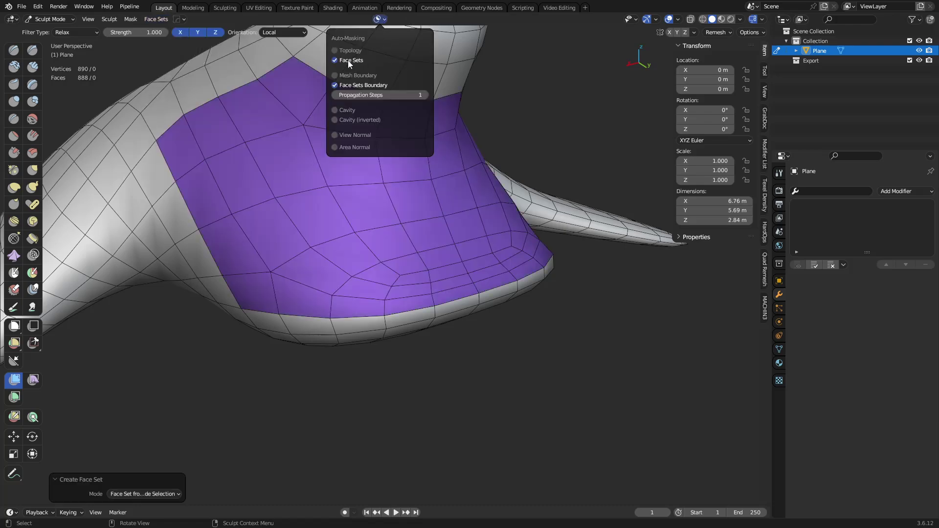
pyautogui.moveTo(321, 213); pyautogui.dragTo(428, 219)
pyautogui.moveTo(347, 189)
pyautogui.mouseDown(button='middle')
pyautogui.moveTo(413, 208)
pyautogui.moveTo(278, 195)
pyautogui.moveTo(310, 190)
pyautogui.mouseUp(button='middle')
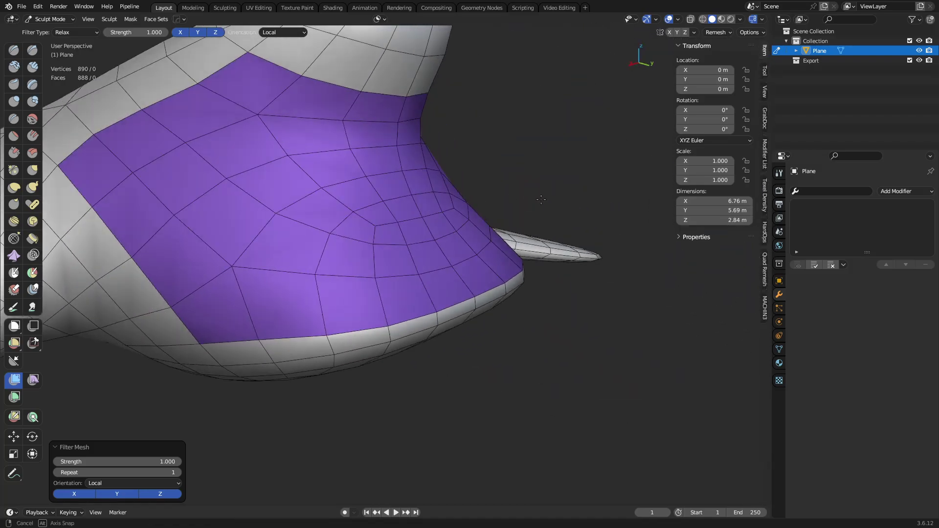
pyautogui.scroll(-5, 310, 189)
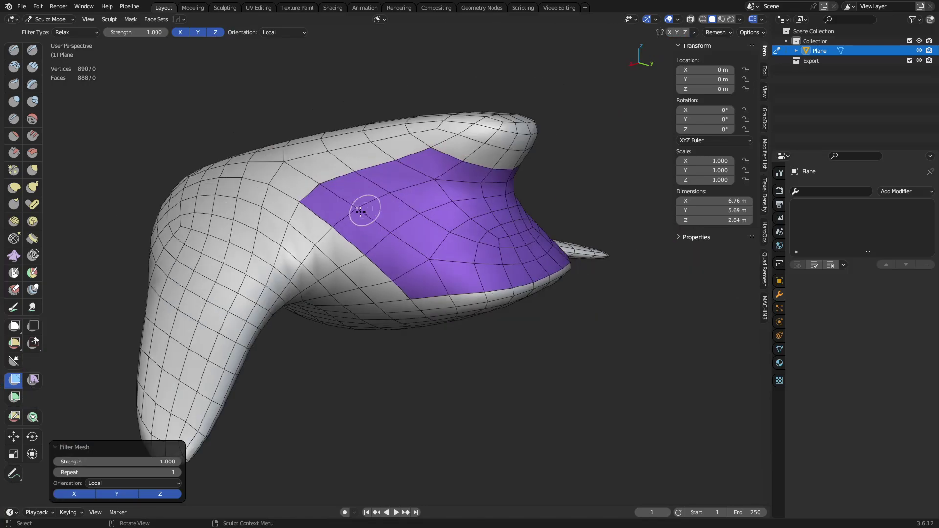
pyautogui.moveTo(427, 262)
pyautogui.keyDown('shift'); pyautogui.mouseDown(button='middle')
pyautogui.moveTo(427, 218)
pyautogui.moveTo(436, 215)
pyautogui.moveTo(424, 218)
pyautogui.mouseUp(button='middle'); pyautogui.keyUp('shift')
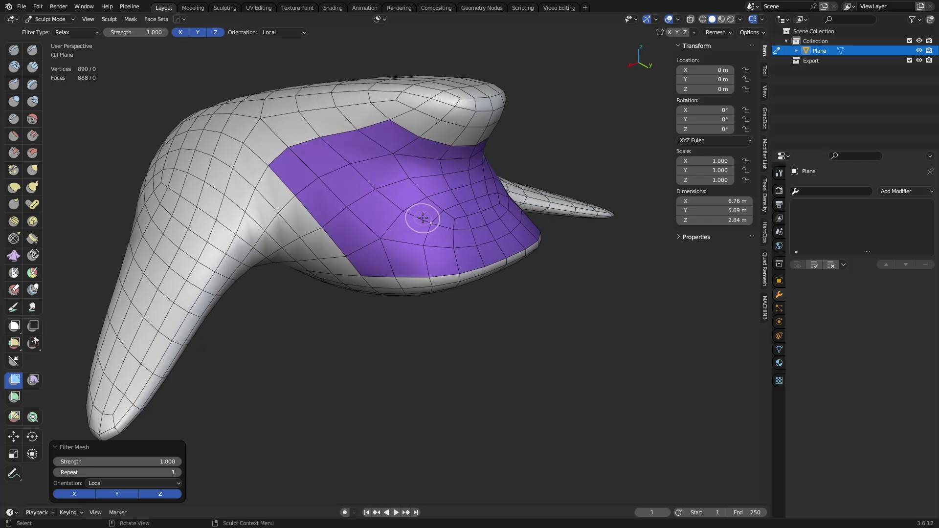
# Relax the topology around the front of the wing root with the Slide Relax brush at a 70 px radius.
pyautogui.click(20, 242)
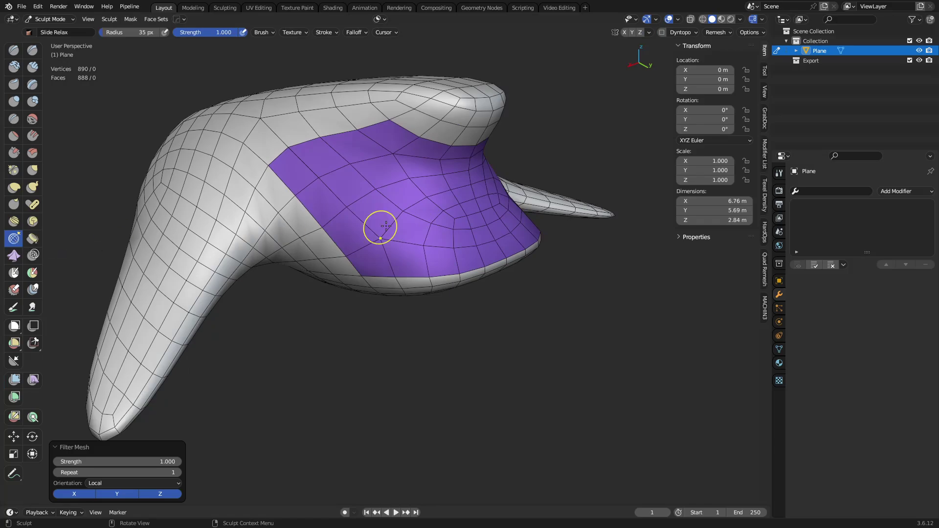
pyautogui.press('f')
pyautogui.click(383, 208)
pyautogui.moveTo(285, 241)
pyautogui.mouseDown(button='middle')
pyautogui.moveTo(331, 249)
pyautogui.moveTo(245, 205)
pyautogui.mouseUp(button='middle')
pyautogui.moveTo(294, 226); pyautogui.dragTo(178, 199, button='middle')
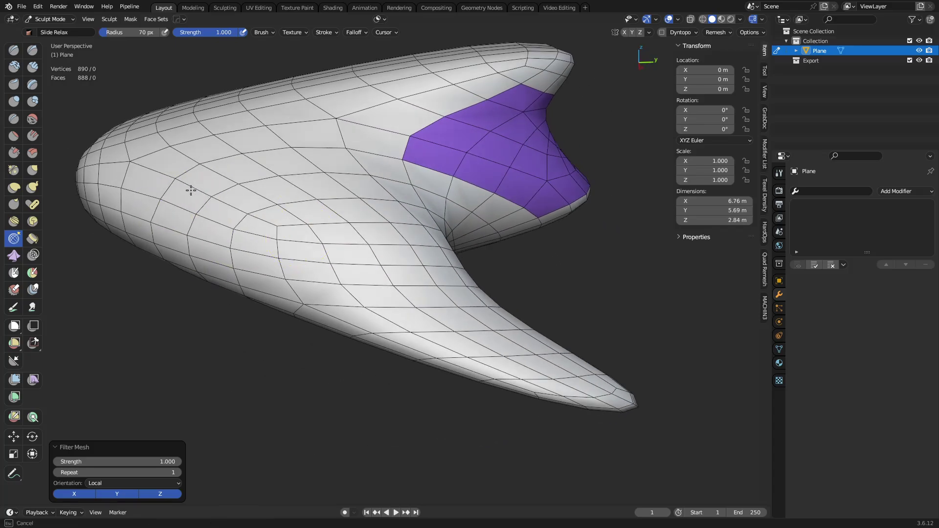
pyautogui.moveTo(191, 190)
pyautogui.mouseDown()
pyautogui.moveTo(272, 153)
pyautogui.moveTo(364, 144)
pyautogui.moveTo(386, 152)
pyautogui.moveTo(201, 222)
pyautogui.moveTo(184, 247)
pyautogui.moveTo(301, 231)
pyautogui.moveTo(294, 229)
pyautogui.mouseUp()
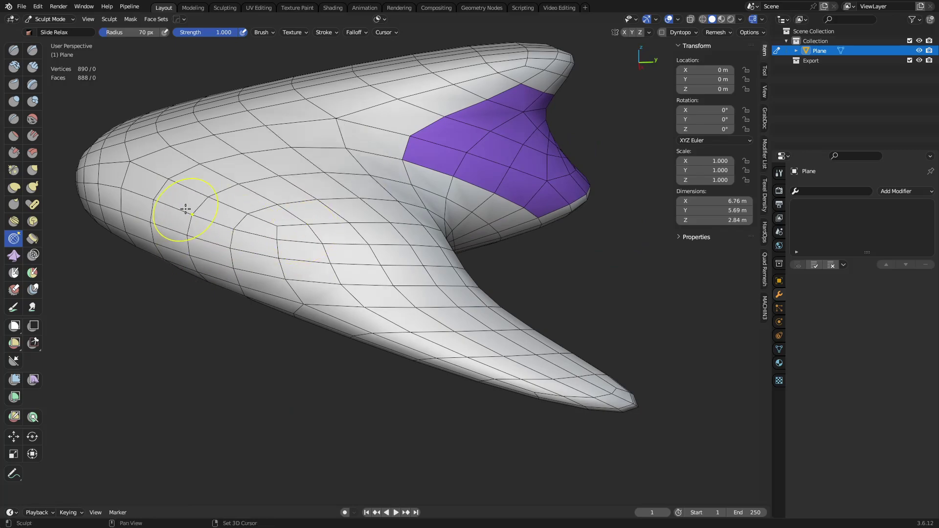
pyautogui.moveTo(165, 190)
pyautogui.mouseDown()
pyautogui.moveTo(339, 149)
pyautogui.moveTo(342, 199)
pyautogui.moveTo(270, 203)
pyautogui.moveTo(412, 257)
pyautogui.moveTo(279, 239)
pyautogui.moveTo(577, 384)
pyautogui.moveTo(273, 230)
pyautogui.mouseUp()
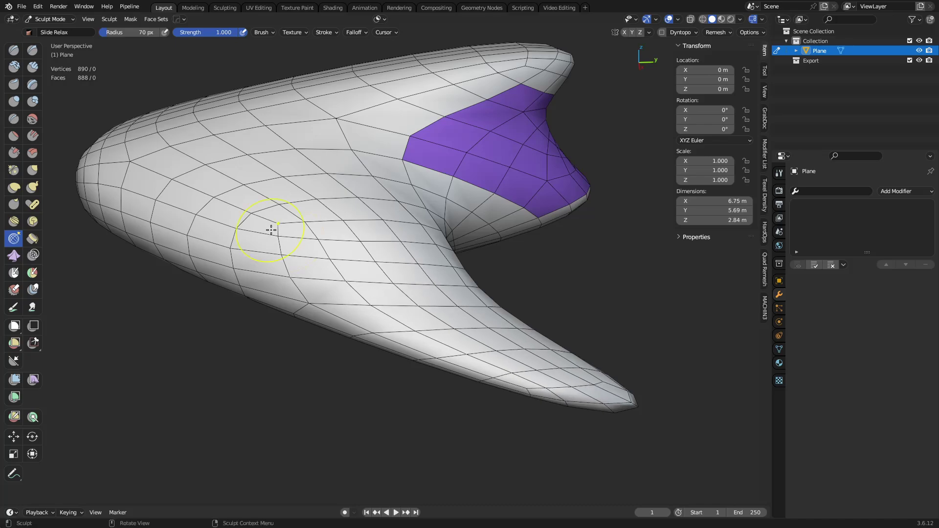
# Lower the Slide Relax brush strength to about 0.52 and relax the topology along the side of the body and wing.
pyautogui.hotkey('shift', 'f')
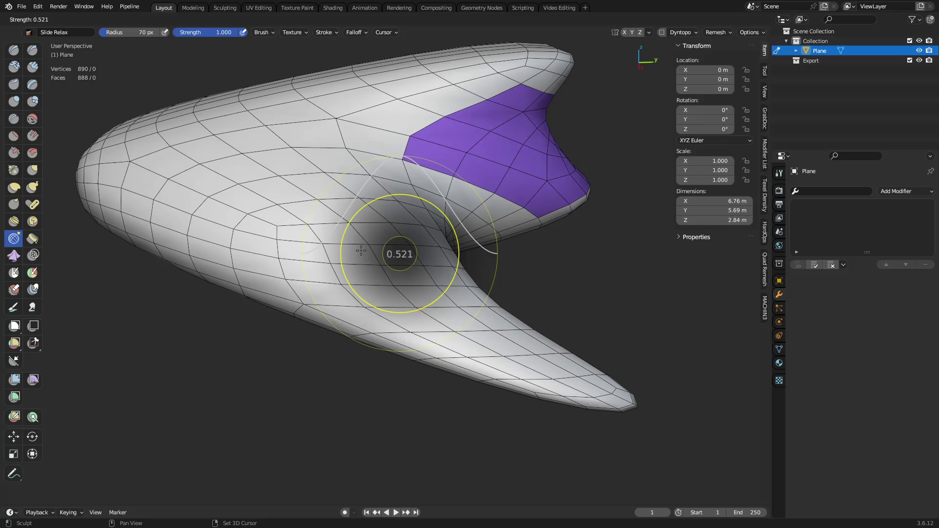
pyautogui.click(440, 256)
pyautogui.moveTo(165, 179)
pyautogui.mouseDown()
pyautogui.moveTo(258, 157)
pyautogui.moveTo(279, 171)
pyautogui.mouseUp()
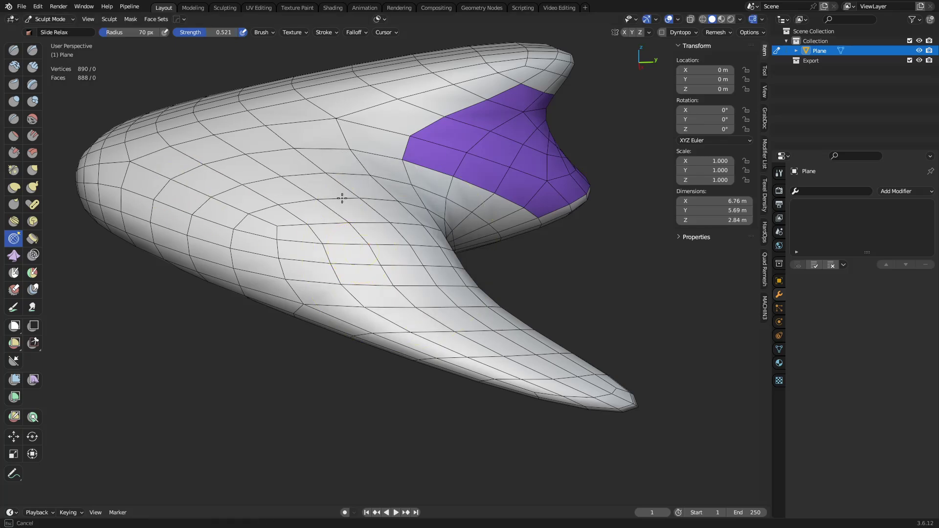
pyautogui.moveTo(342, 198)
pyautogui.mouseDown()
pyautogui.moveTo(256, 230)
pyautogui.moveTo(396, 243)
pyautogui.moveTo(457, 290)
pyautogui.mouseUp()
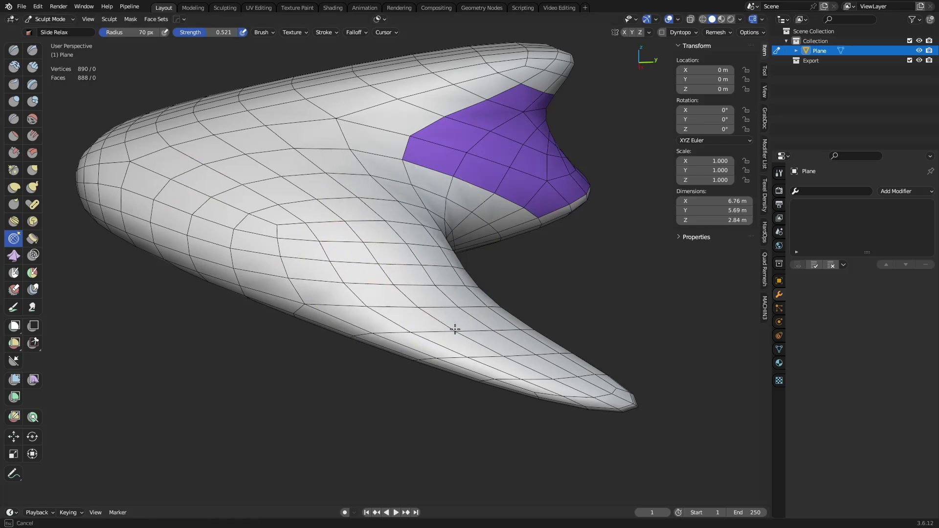
pyautogui.moveTo(454, 329)
pyautogui.mouseDown()
pyautogui.moveTo(555, 377)
pyautogui.moveTo(291, 222)
pyautogui.mouseUp()
# Mask the upper front of the body with the Mask brush at 60 px radius and strength 1.000, and invert the mask.
pyautogui.moveTo(291, 222)
pyautogui.mouseDown(button='middle')
pyautogui.moveTo(389, 268)
pyautogui.moveTo(330, 245)
pyautogui.moveTo(503, 248)
pyautogui.mouseUp(button='middle')
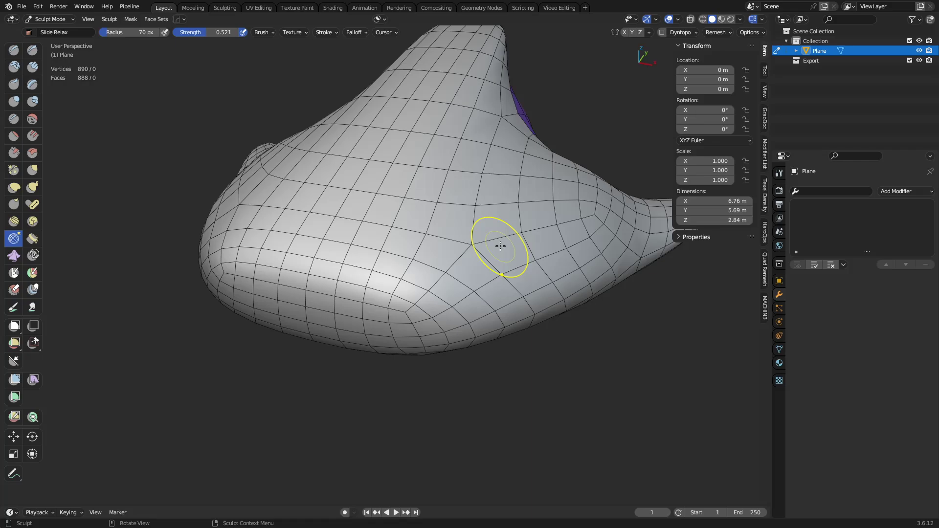
pyautogui.moveTo(497, 247)
pyautogui.mouseDown(button='middle')
pyautogui.moveTo(465, 210)
pyautogui.moveTo(284, 273)
pyautogui.mouseUp(button='middle')
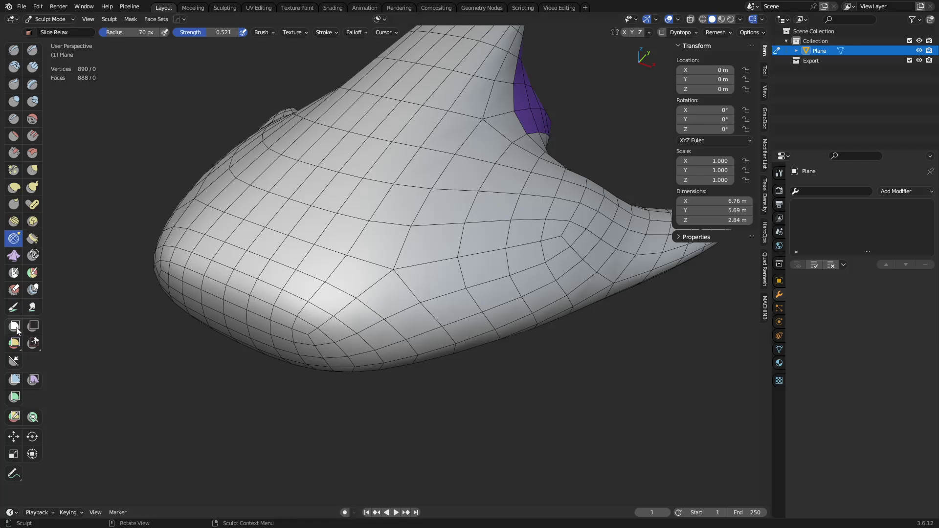
pyautogui.click(14, 272)
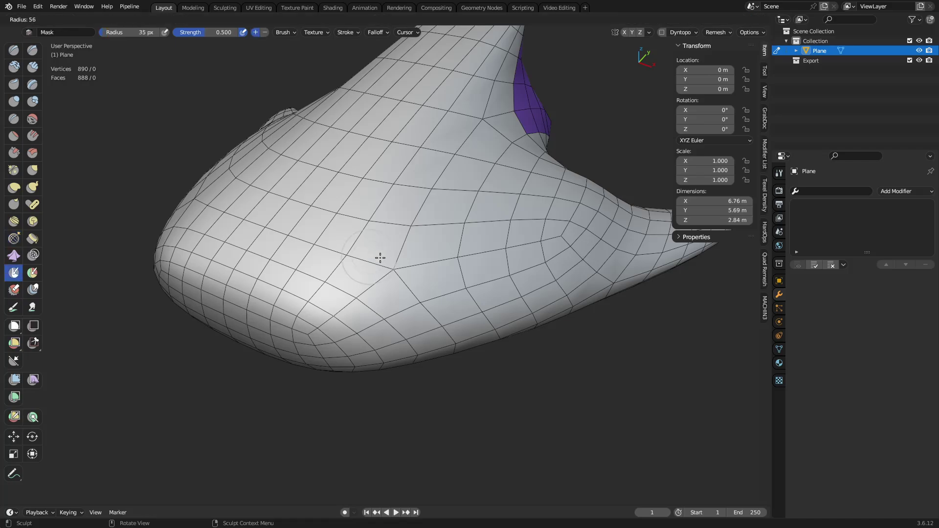
pyautogui.moveTo(379, 259); pyautogui.dragTo(305, 266, button='middle')
pyautogui.hotkey('shift', 'f')
pyautogui.click(427, 224)
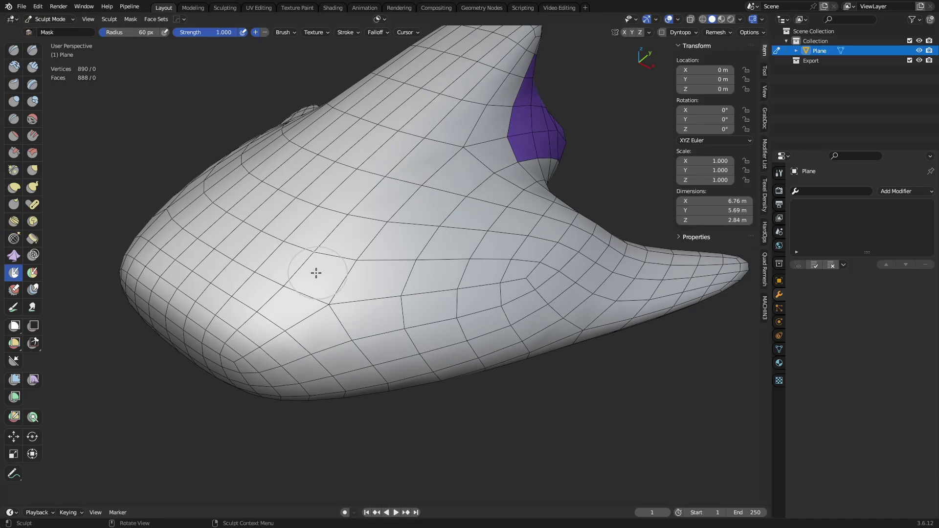
pyautogui.moveTo(259, 301)
pyautogui.mouseDown()
pyautogui.moveTo(438, 138)
pyautogui.moveTo(267, 306)
pyautogui.moveTo(252, 293)
pyautogui.moveTo(247, 248)
pyautogui.moveTo(293, 240)
pyautogui.moveTo(280, 191)
pyautogui.moveTo(413, 109)
pyautogui.moveTo(322, 177)
pyautogui.moveTo(305, 149)
pyautogui.moveTo(376, 102)
pyautogui.moveTo(306, 140)
pyautogui.moveTo(345, 98)
pyautogui.moveTo(440, 145)
pyautogui.mouseUp()
pyautogui.moveTo(427, 205); pyautogui.dragTo(465, 226, button='middle')
pyautogui.press('a')
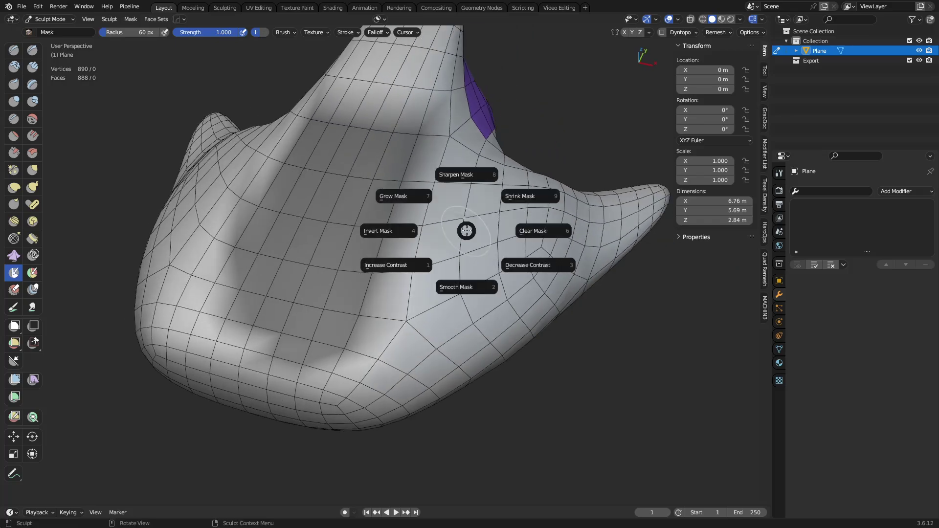
pyautogui.click(384, 228)
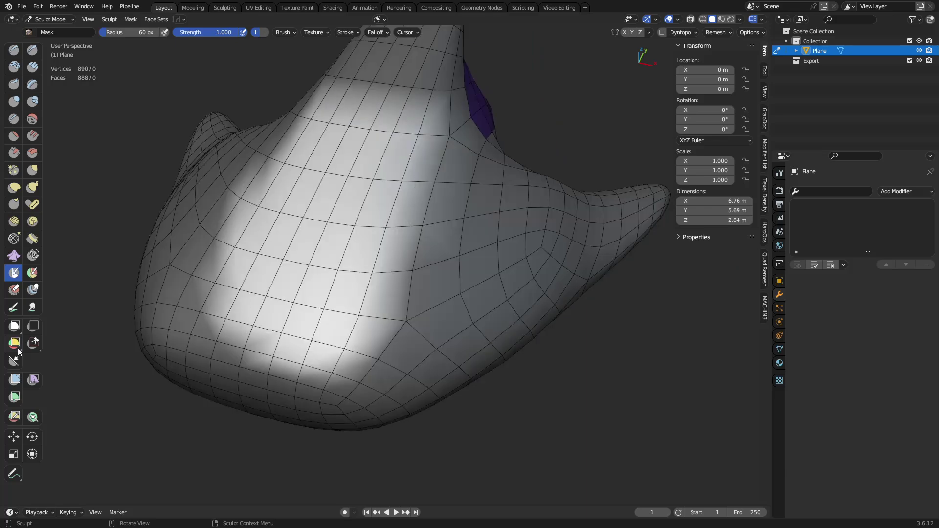
# Relax the unmasked upper front area with the Relax mesh filter and clear the mask.
pyautogui.click(13, 381)
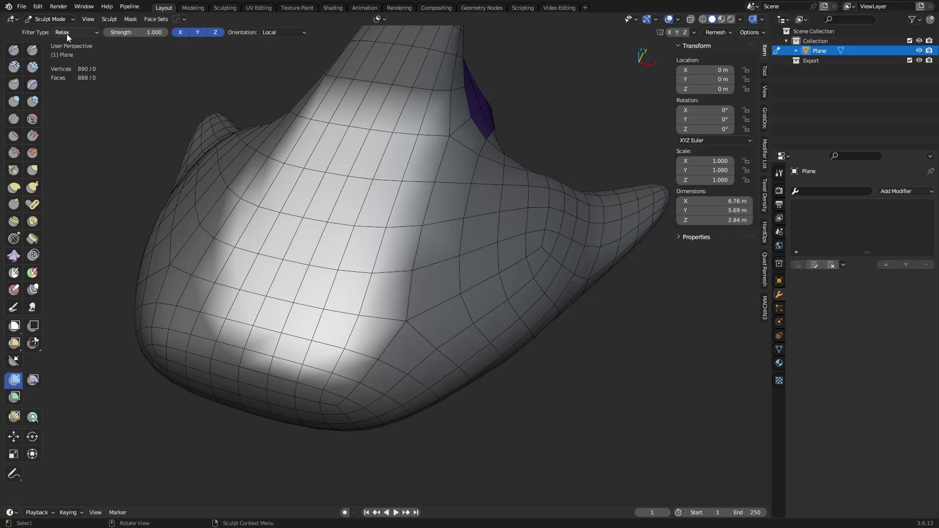
pyautogui.moveTo(281, 238); pyautogui.dragTo(495, 245)
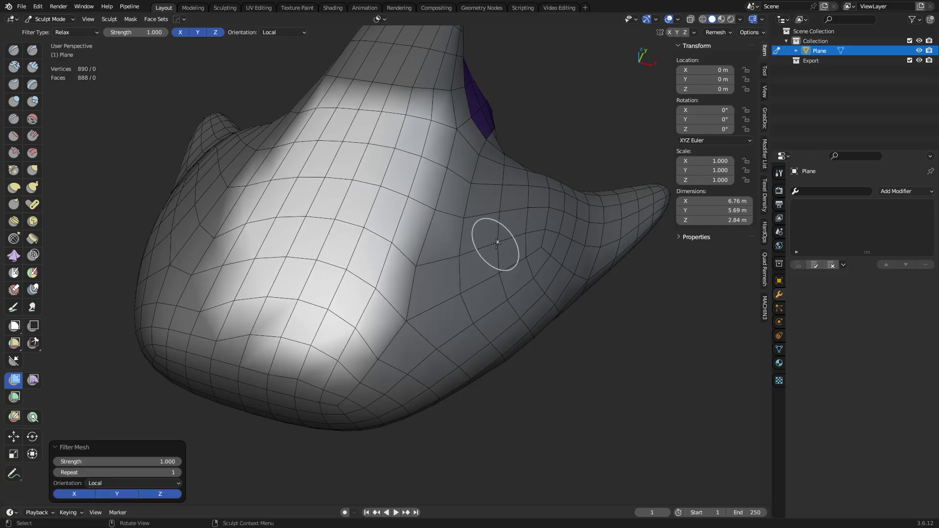
pyautogui.moveTo(495, 245); pyautogui.dragTo(474, 251, button='middle')
pyautogui.press('a')
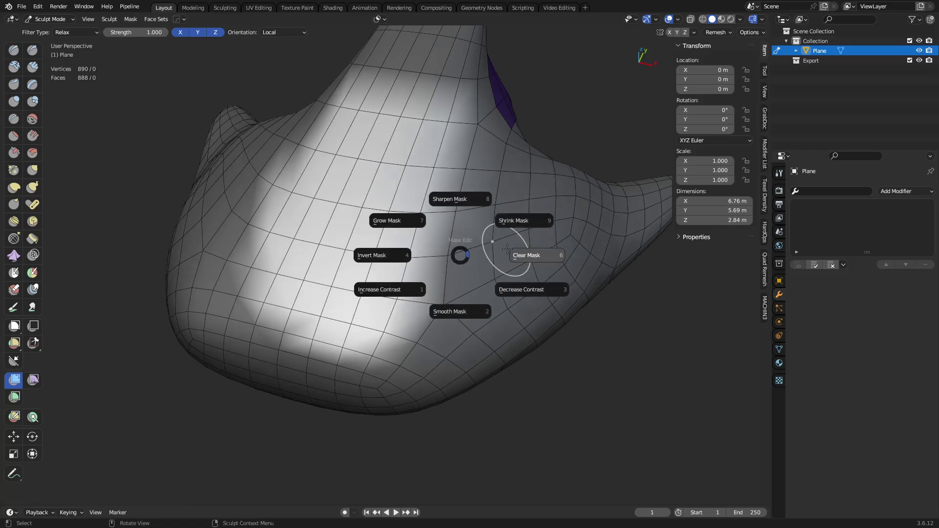
pyautogui.click(523, 255)
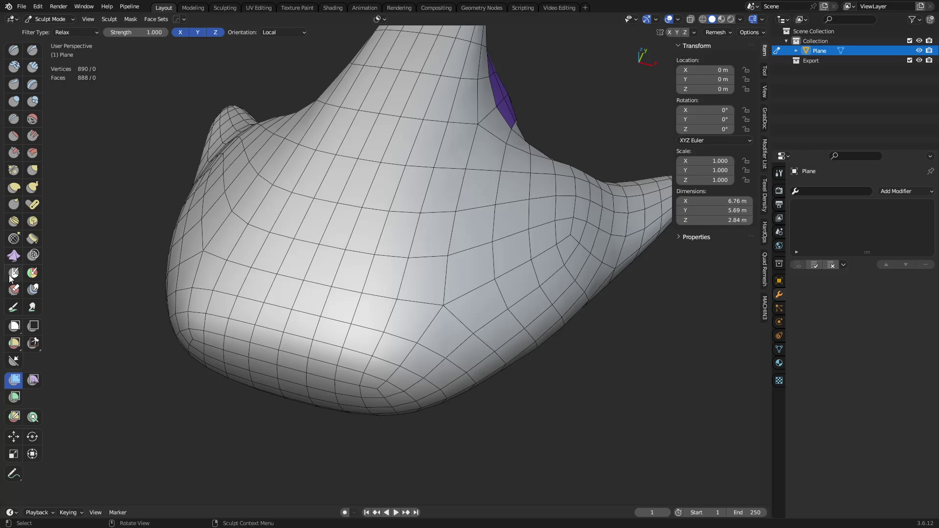
# Set the Paint brush color to pure red and paint a strip along the upper edge of the body at 35 px radius.
pyautogui.click(12, 311)
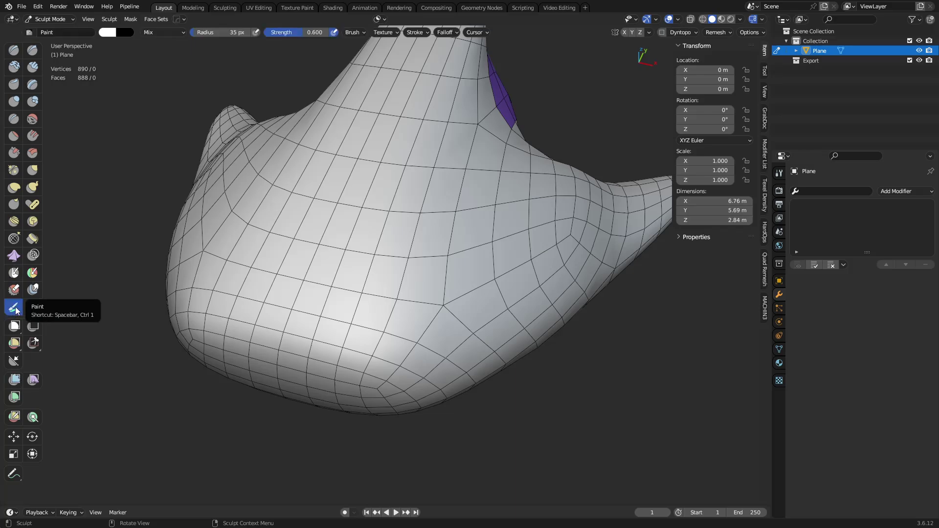
pyautogui.click(107, 32)
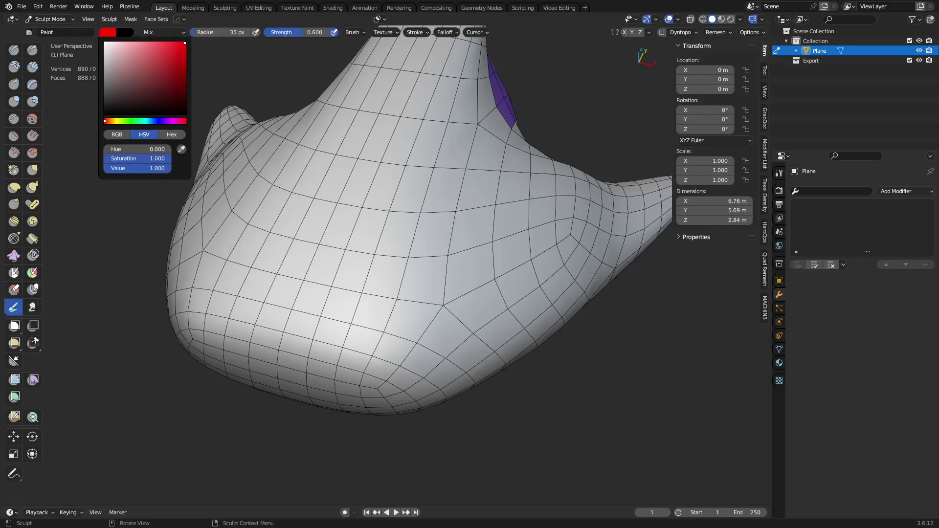
pyautogui.moveTo(452, 97)
pyautogui.mouseDown()
pyautogui.moveTo(420, 179)
pyautogui.moveTo(393, 317)
pyautogui.moveTo(459, 120)
pyautogui.moveTo(403, 331)
pyautogui.mouseUp()
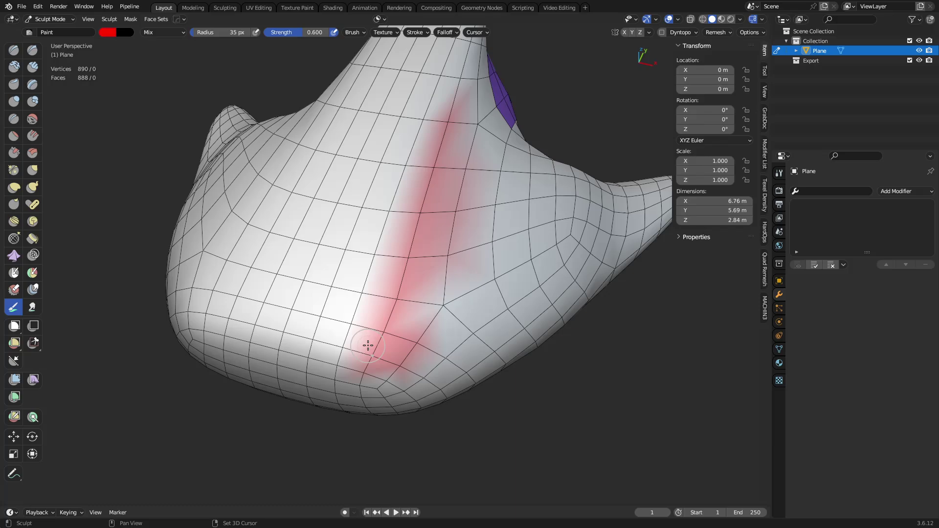
# Raise the Paint brush strength to 1.000, repaint the strip solid red and extend it across the front of the body.
pyautogui.hotkey('shift', 'f')
pyautogui.click(457, 345)
pyautogui.moveTo(384, 333)
pyautogui.mouseDown()
pyautogui.moveTo(404, 310)
pyautogui.moveTo(387, 359)
pyautogui.moveTo(411, 306)
pyautogui.moveTo(424, 306)
pyautogui.moveTo(436, 143)
pyautogui.moveTo(449, 112)
pyautogui.moveTo(437, 195)
pyautogui.moveTo(442, 307)
pyautogui.mouseUp()
pyautogui.hotkey('shift', 'f')
pyautogui.click(424, 303)
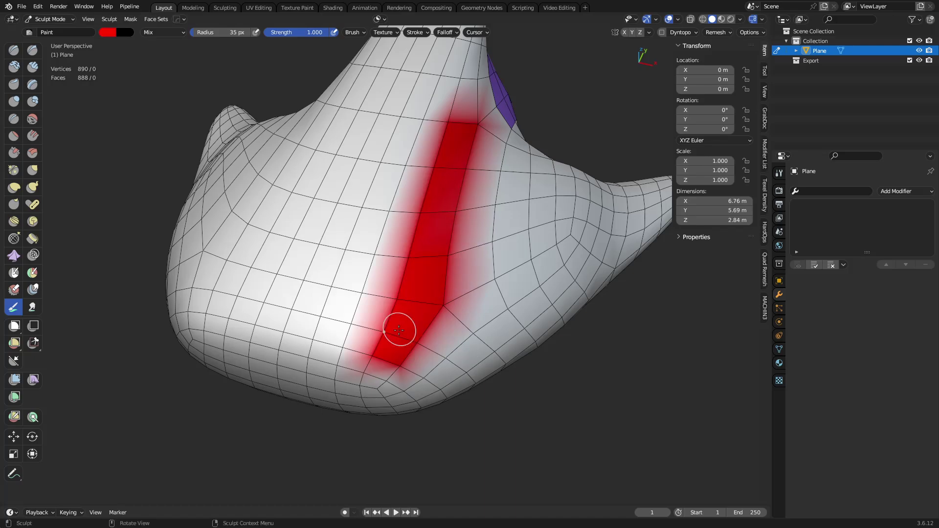
pyautogui.moveTo(399, 330)
pyautogui.mouseDown()
pyautogui.moveTo(292, 313)
pyautogui.moveTo(293, 339)
pyautogui.mouseUp()
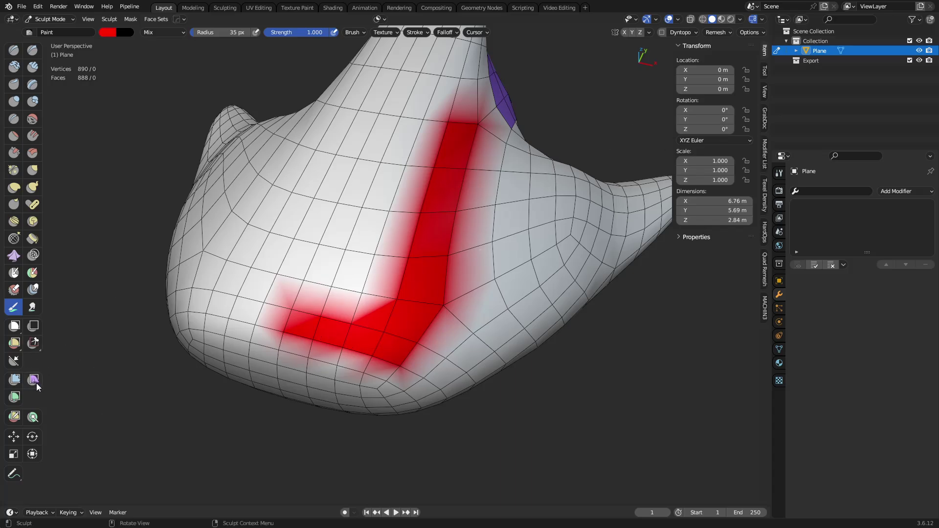
# Create a mask from the red painted strip with Mask by Color at threshold 0.350 and invert it.
pyautogui.click(35, 418)
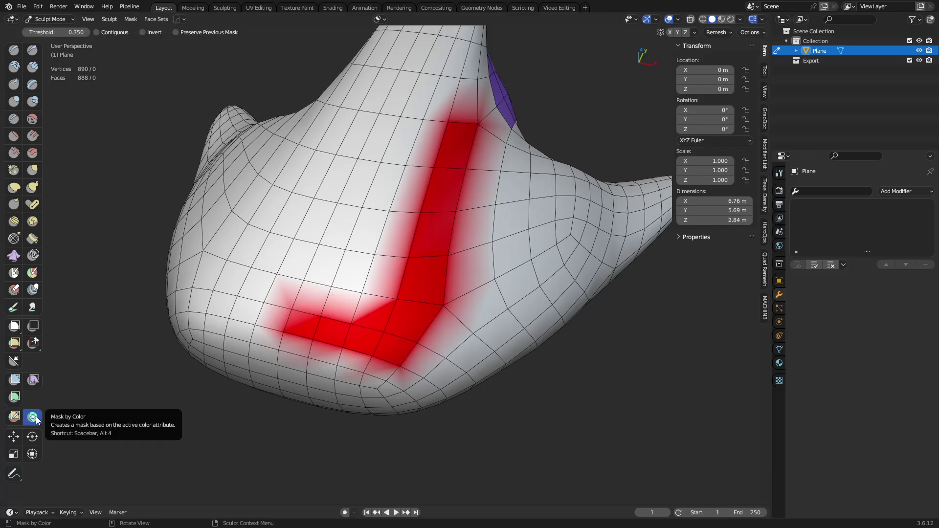
pyautogui.click(429, 289)
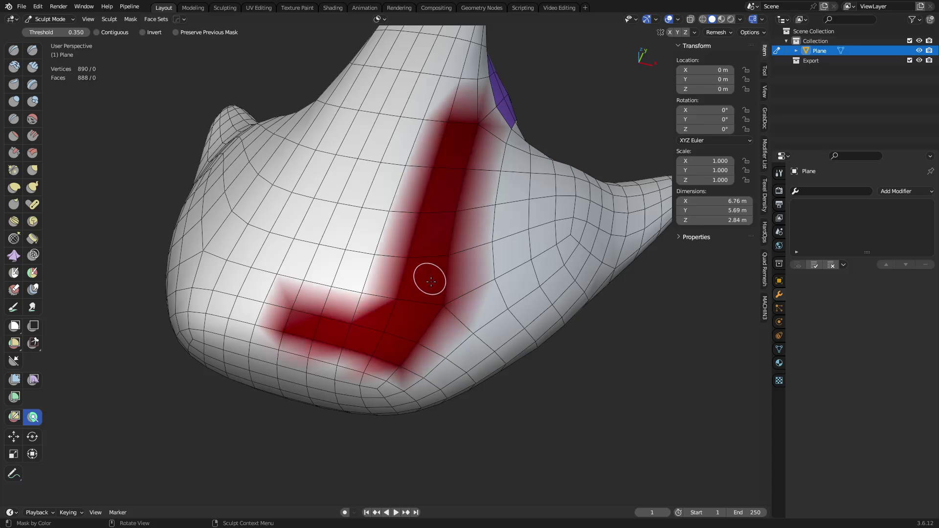
pyautogui.press('a')
pyautogui.click(440, 302)
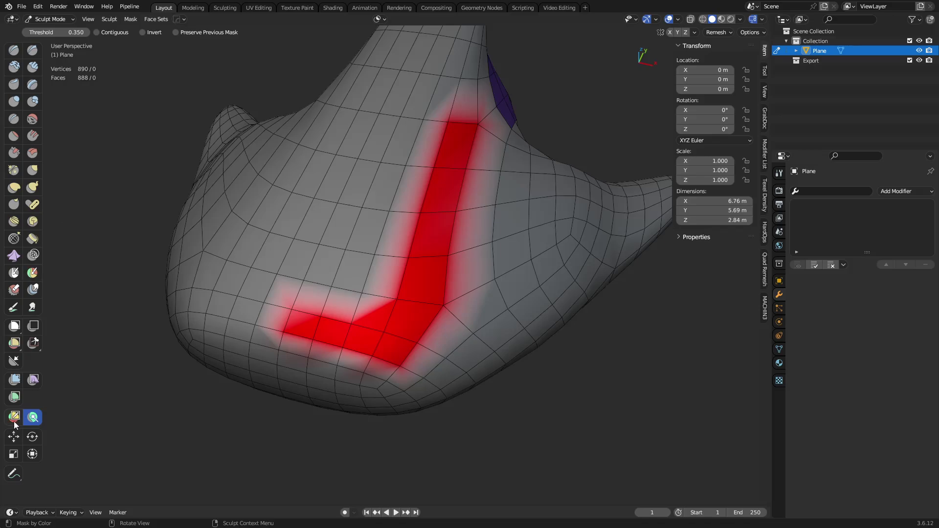
# Relax the unmasked red strip with the mesh filter, and inflate it using the Inflate filter type.
pyautogui.click(15, 380)
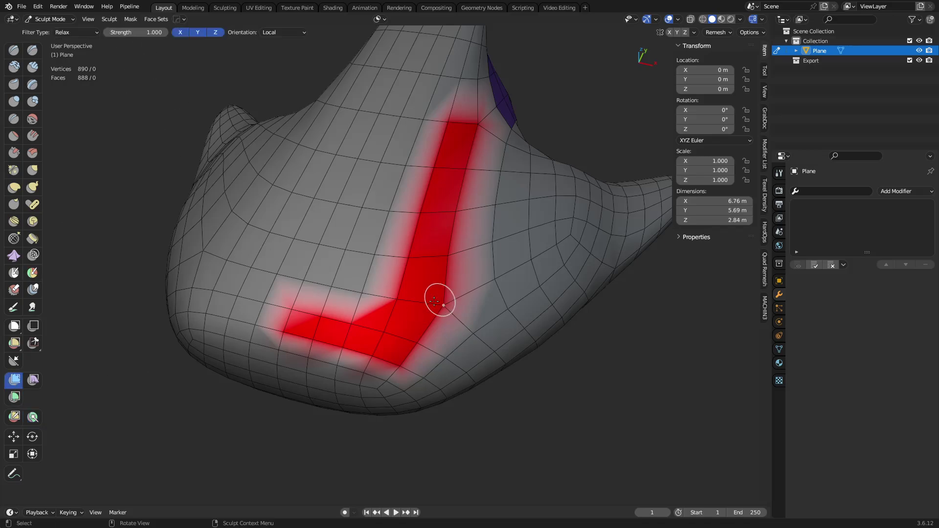
pyautogui.moveTo(364, 330); pyautogui.dragTo(399, 330)
pyautogui.click(75, 32)
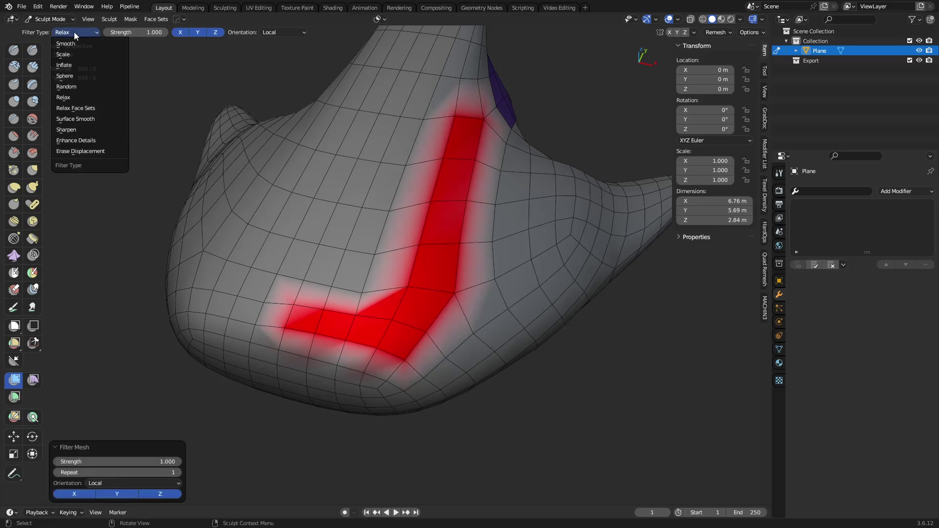
pyautogui.click(71, 65)
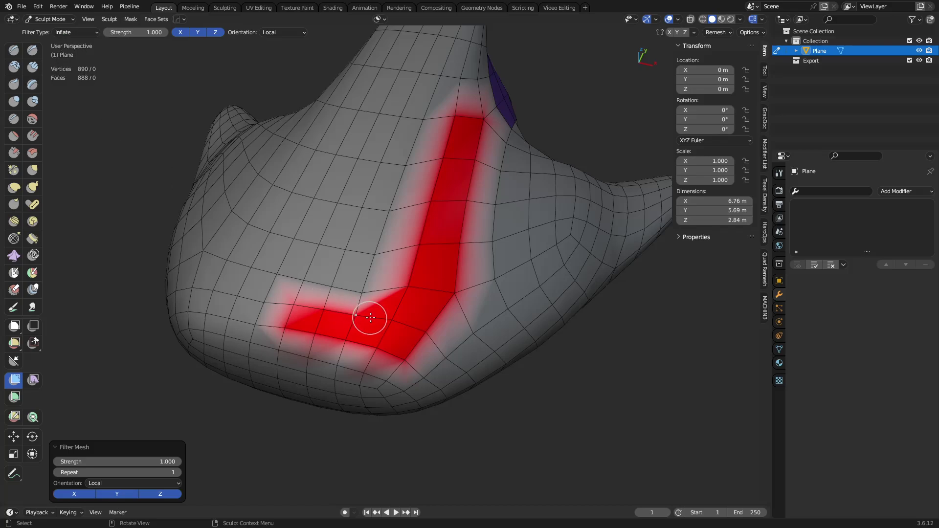
pyautogui.moveTo(371, 318); pyautogui.dragTo(448, 320)
# Symmetrize the whole mesh in Edit Mode and dissolve the stray edges along the front center line.
pyautogui.hotkey('ctrl', 'Tab')
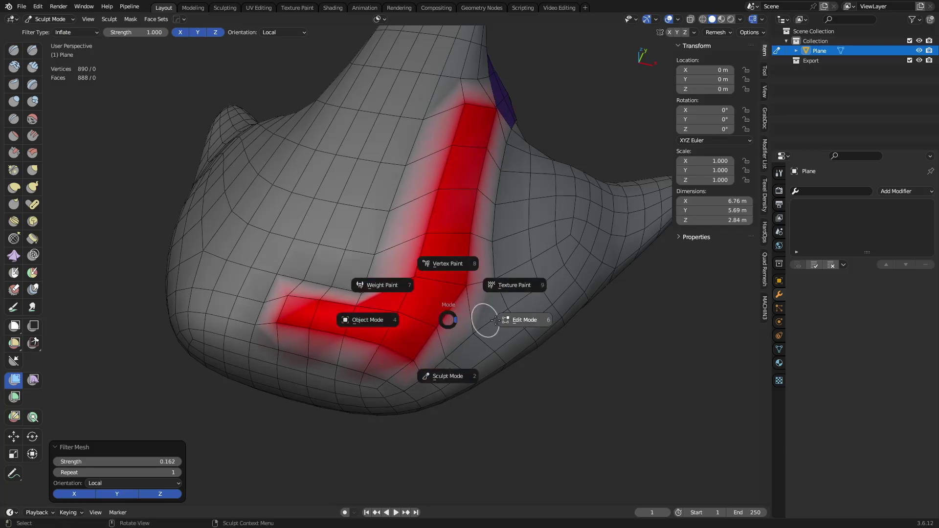
pyautogui.click(493, 321)
pyautogui.press('a')
pyautogui.moveTo(497, 333); pyautogui.dragTo(524, 325, button='middle')
pyautogui.hotkey('alt', 'x')
pyautogui.press('2')
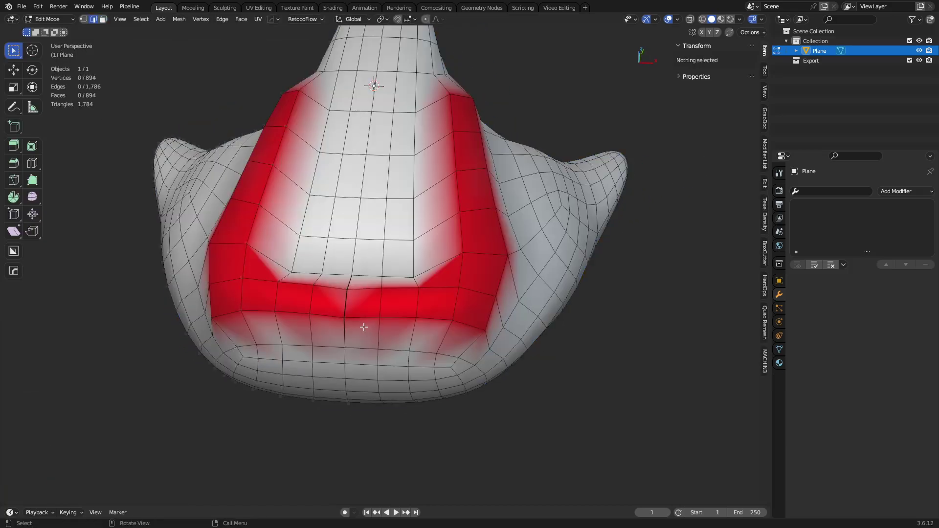
pyautogui.keyDown('alt'); pyautogui.click(338, 329); pyautogui.keyUp('alt')
pyautogui.keyDown('alt'); pyautogui.click(331, 329); pyautogui.keyUp('alt')
pyautogui.hotkey('ctrl', 'z')
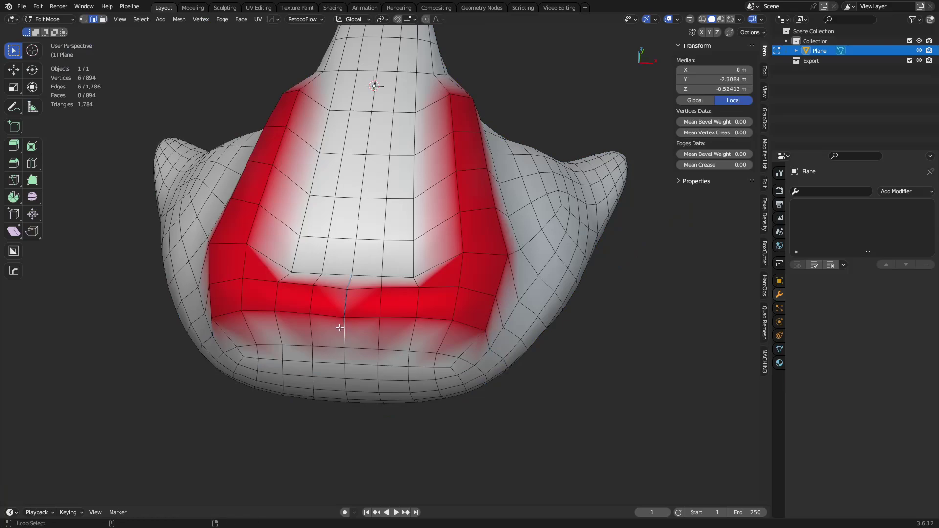
pyautogui.hotkey('ctrl', 'x')
# Set the viewport shading color to Material in Object Mode and return to Sculpt Mode.
pyautogui.hotkey('ctrl', 'Tab')
pyautogui.click(353, 328)
pyautogui.moveTo(417, 322); pyautogui.dragTo(376, 250, button='middle')
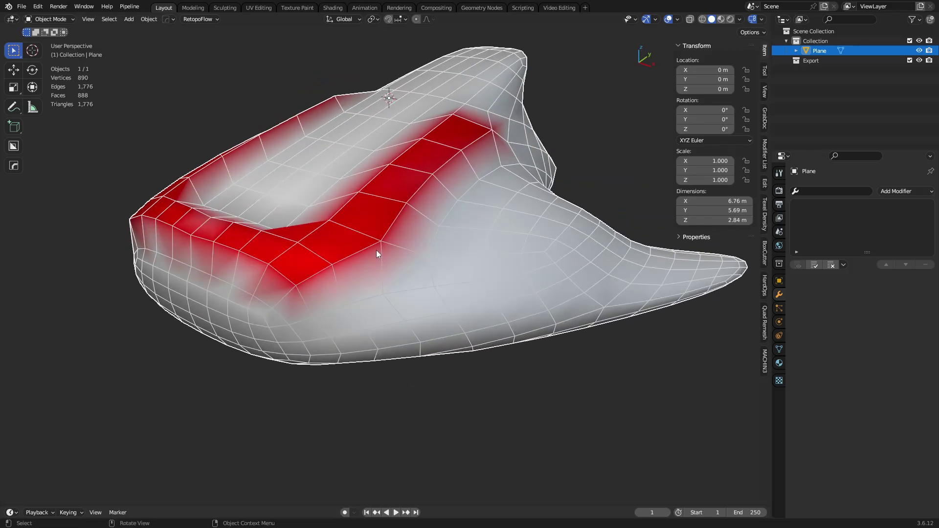
pyautogui.click(738, 19)
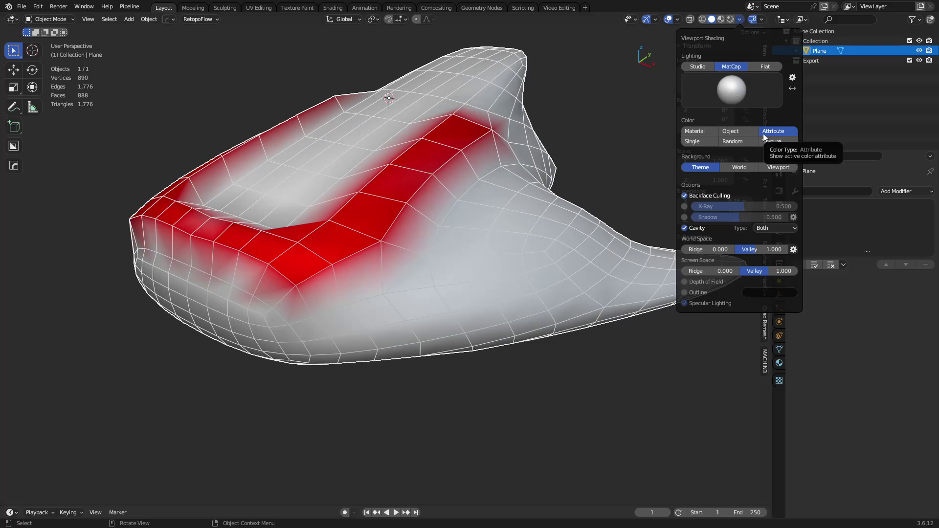
pyautogui.click(707, 132)
pyautogui.hotkey('ctrl', 'Tab')
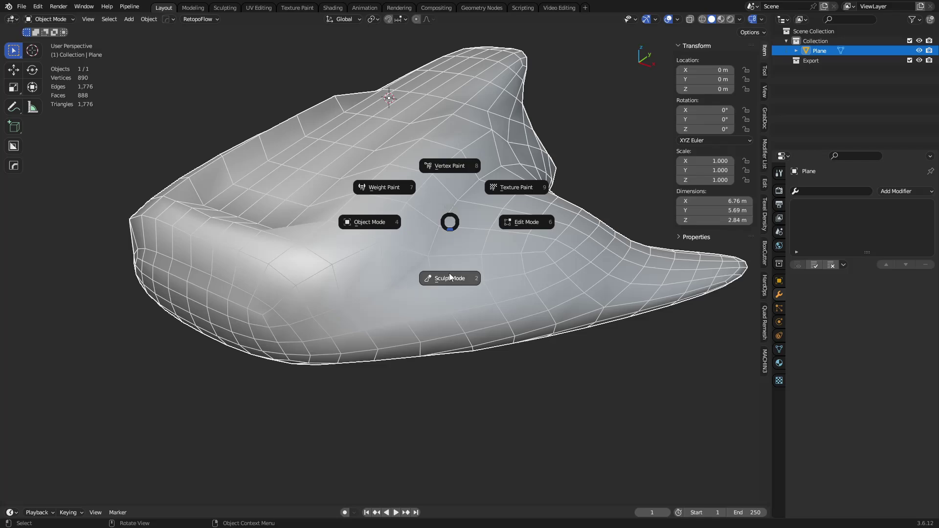
pyautogui.click(449, 275)
# Clear the mask from the sculpted mesh.
pyautogui.moveTo(317, 251); pyautogui.dragTo(422, 239, button='middle')
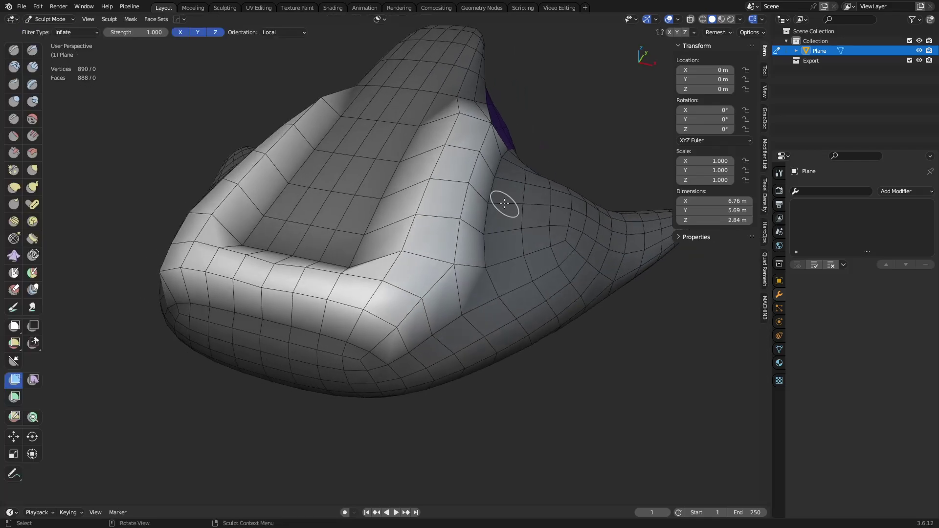
pyautogui.hotkey('alt', 'a')
pyautogui.press('Escape')
pyautogui.hotkey('alt', 'a')
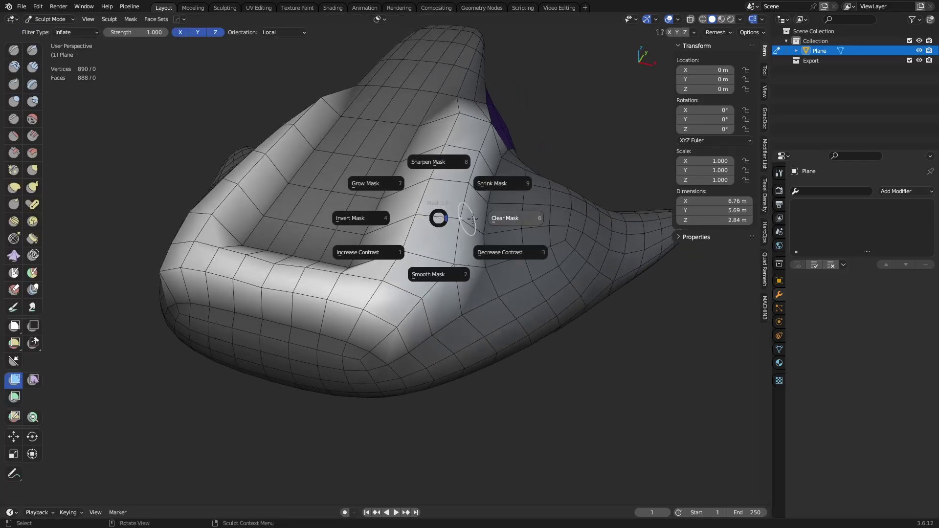
pyautogui.click(477, 219)
# Hide the Face Sets in the viewport overlays and inspect the mesh from behind.
pyautogui.moveTo(545, 215); pyautogui.dragTo(463, 222, button='middle')
pyautogui.keyDown('shift'); pyautogui.moveTo(631, 176); pyautogui.dragTo(538, 196, button='middle'); pyautogui.keyUp('shift')
pyautogui.click(677, 20)
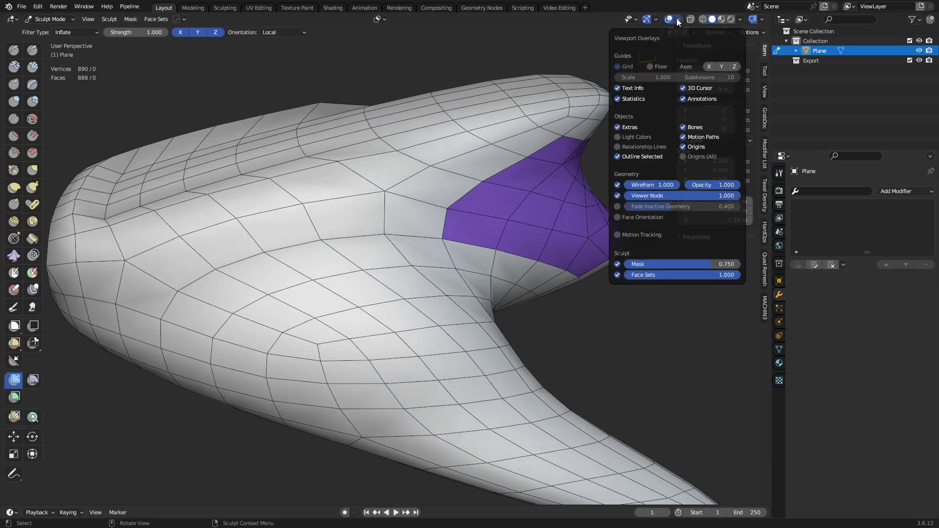
pyautogui.click(618, 273)
pyautogui.click(618, 273)
pyautogui.click(618, 274)
pyautogui.click(618, 274)
pyautogui.click(617, 276)
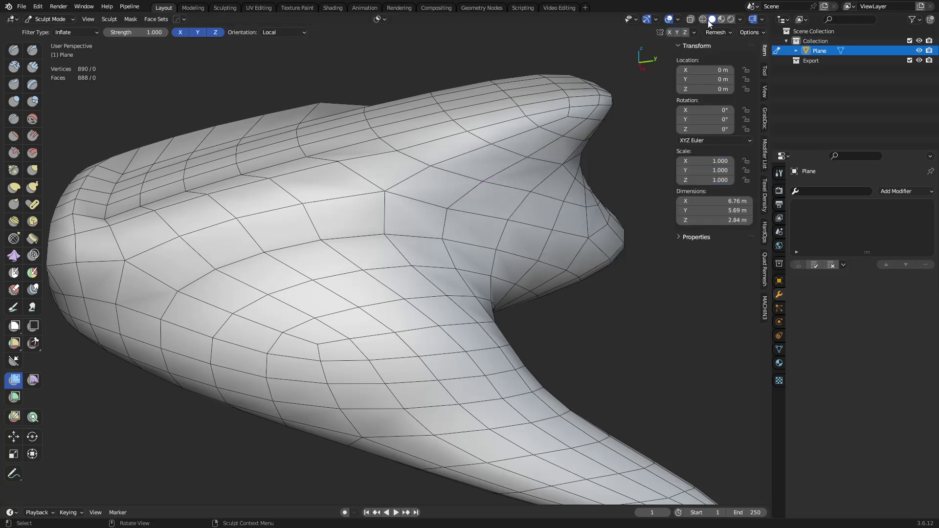
pyautogui.moveTo(482, 103)
pyautogui.mouseDown(button='middle')
pyautogui.moveTo(408, 241)
pyautogui.moveTo(442, 220)
pyautogui.moveTo(423, 226)
pyautogui.moveTo(469, 167)
pyautogui.moveTo(447, 220)
pyautogui.moveTo(361, 253)
pyautogui.moveTo(430, 268)
pyautogui.moveTo(505, 193)
pyautogui.moveTo(463, 203)
pyautogui.moveTo(480, 195)
pyautogui.moveTo(413, 191)
pyautogui.mouseUp(button='middle')
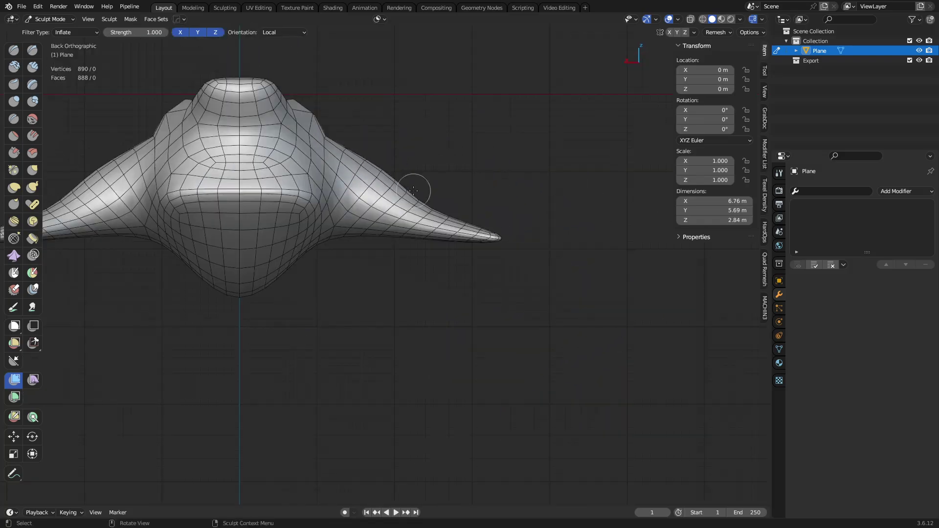
# Activate the Mask brush and set its falloff shape to Projected.
pyautogui.click(13, 309)
pyautogui.click(14, 274)
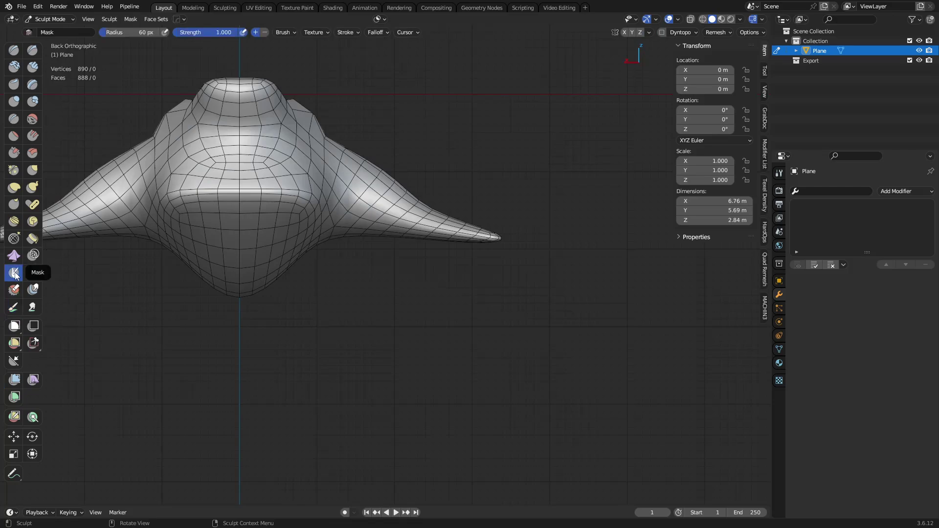
pyautogui.click(376, 33)
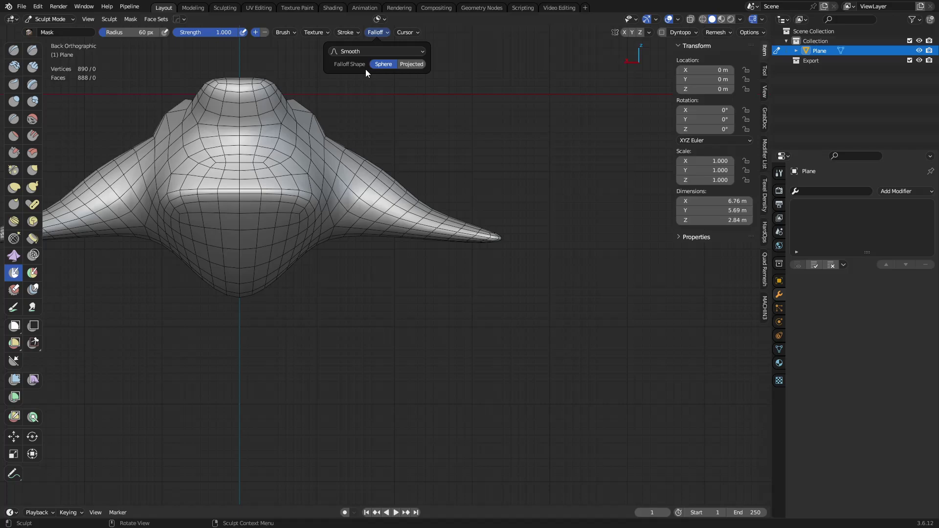
pyautogui.click(403, 66)
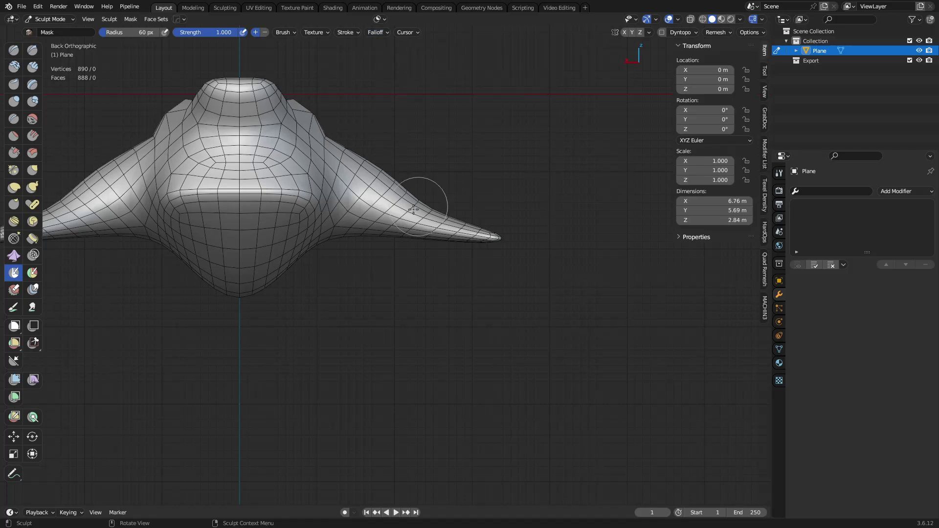
# Mask both side wings with X symmetry enabled and the brush radius at 76 px.
pyautogui.hotkey('shift', 'f')
pyautogui.rightClick(411, 213)
pyautogui.press('f')
pyautogui.click(424, 240)
pyautogui.moveTo(372, 126)
pyautogui.mouseDown()
pyautogui.moveTo(383, 215)
pyautogui.moveTo(423, 210)
pyautogui.moveTo(436, 278)
pyautogui.moveTo(479, 235)
pyautogui.mouseUp()
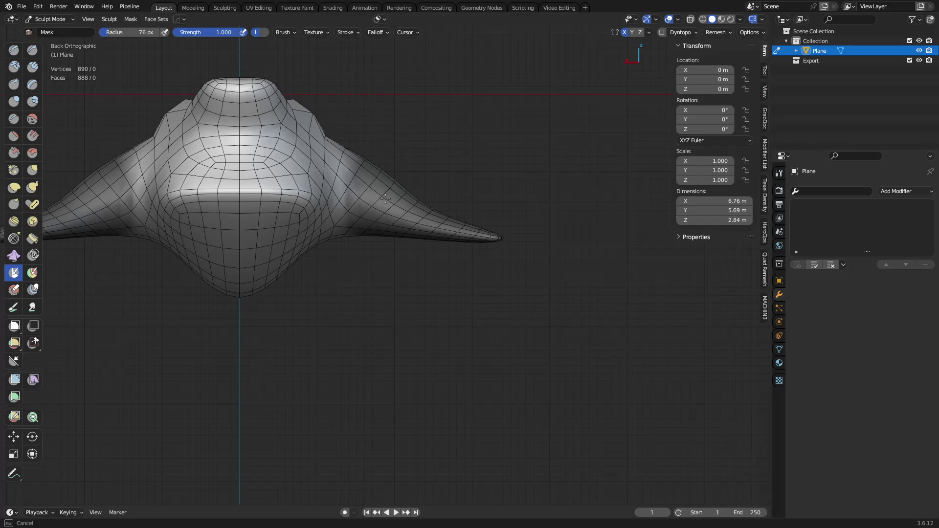
pyautogui.moveTo(386, 198); pyautogui.dragTo(445, 243, button='middle')
# Invert the mask and thicken the unmasked wings with the Inflate mesh filter.
pyautogui.press('a')
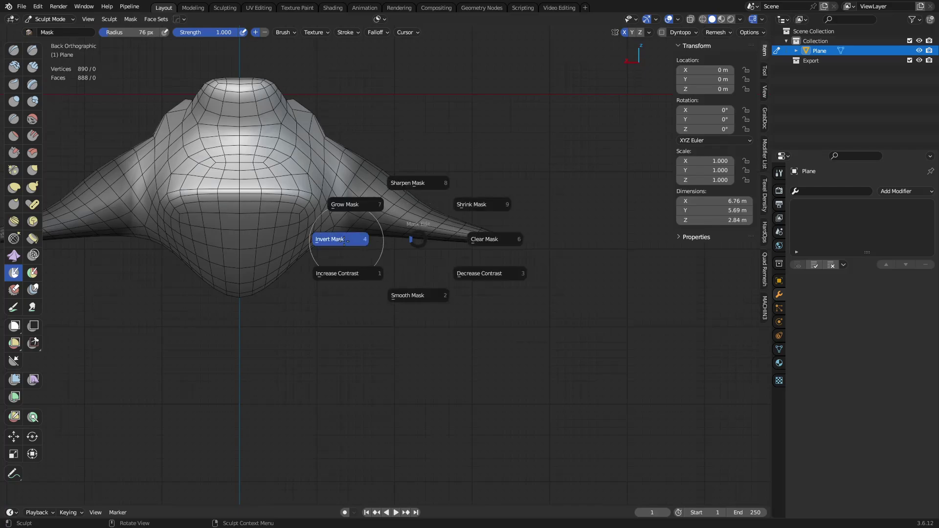
pyautogui.click(344, 240)
pyautogui.moveTo(344, 240); pyautogui.dragTo(301, 275, button='middle')
pyautogui.click(14, 379)
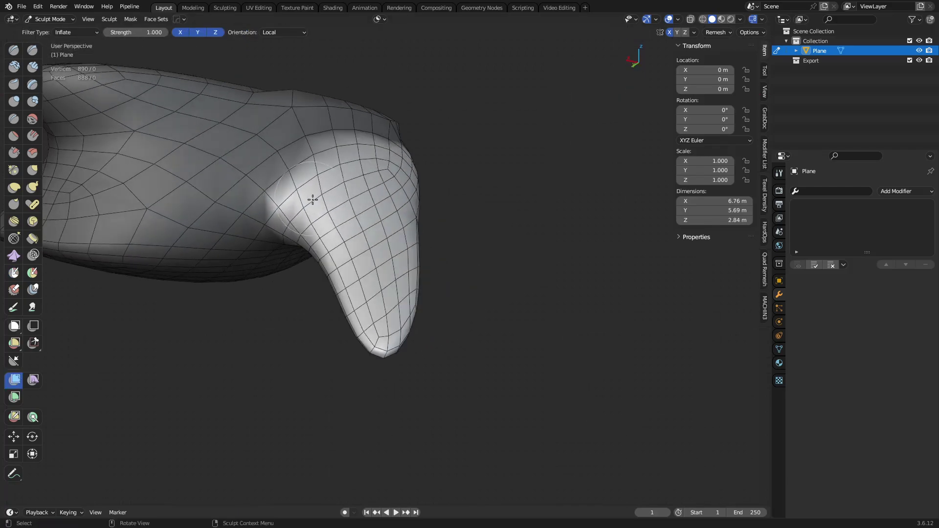
pyautogui.moveTo(315, 198); pyautogui.dragTo(521, 229)
pyautogui.click(75, 34)
pyautogui.click(89, 98)
pyautogui.hotkey('ctrl', 'z')
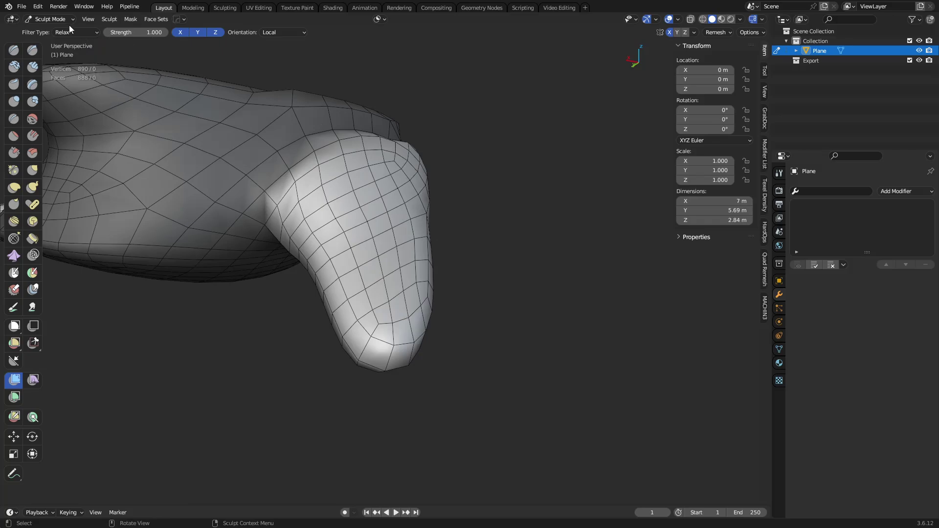
# Lightly smooth the unmasked wings with the Smooth mesh filter, undoing the first pass and applying a weaker one.
pyautogui.click(71, 31)
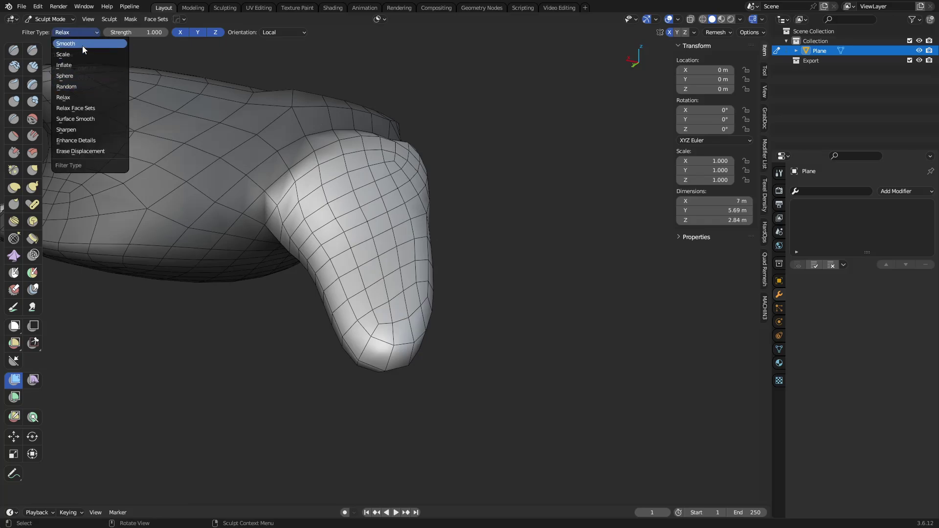
pyautogui.click(82, 44)
pyautogui.moveTo(391, 235); pyautogui.dragTo(650, 238)
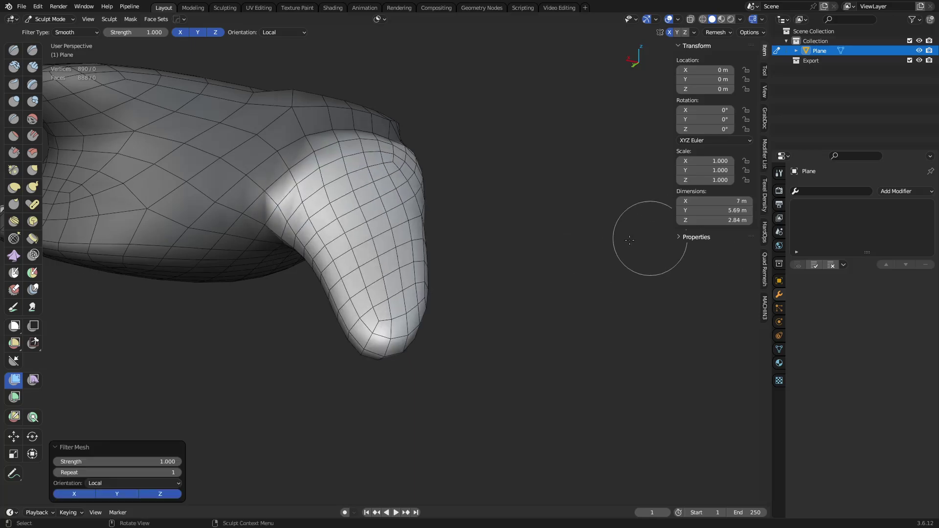
pyautogui.hotkey('ctrl', 'z')
pyautogui.moveTo(333, 239); pyautogui.dragTo(589, 230)
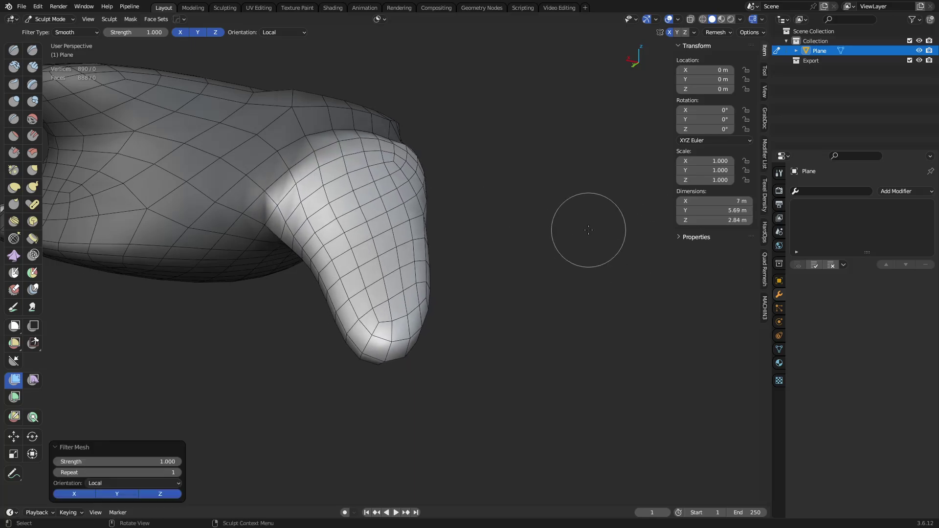
# In Object Mode, add a level 2 Subdivision modifier and overlay the wireframe on the mesh.
pyautogui.hotkey('ctrl', 'Tab')
pyautogui.moveTo(428, 238)
pyautogui.mouseDown(button='middle')
pyautogui.moveTo(444, 215)
pyautogui.moveTo(406, 190)
pyautogui.moveTo(474, 151)
pyautogui.moveTo(365, 201)
pyautogui.moveTo(494, 265)
pyautogui.moveTo(411, 263)
pyautogui.moveTo(434, 251)
pyautogui.moveTo(324, 272)
pyautogui.moveTo(266, 245)
pyautogui.moveTo(413, 263)
pyautogui.moveTo(417, 235)
pyautogui.moveTo(382, 254)
pyautogui.moveTo(414, 243)
pyautogui.mouseUp(button='middle')
pyautogui.hotkey('ctrl', '2')
pyautogui.scroll(3, 413, 263)
pyautogui.hotkey('alt', 'w')
pyautogui.hotkey('alt', 'a')
pyautogui.click(408, 275)
# In Edit Mode, select the rectangular region of faces along the middle of the sloped upper surface and grow the selection.
pyautogui.hotkey('ctrl', 'Tab')
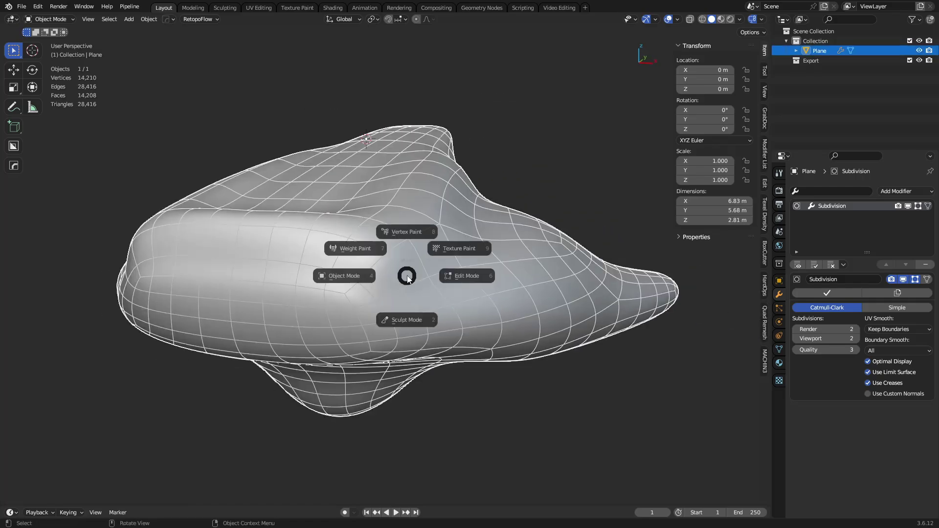
pyautogui.click(468, 275)
pyautogui.click(325, 244)
pyautogui.moveTo(350, 197); pyautogui.dragTo(353, 224, button='middle')
pyautogui.click(318, 196)
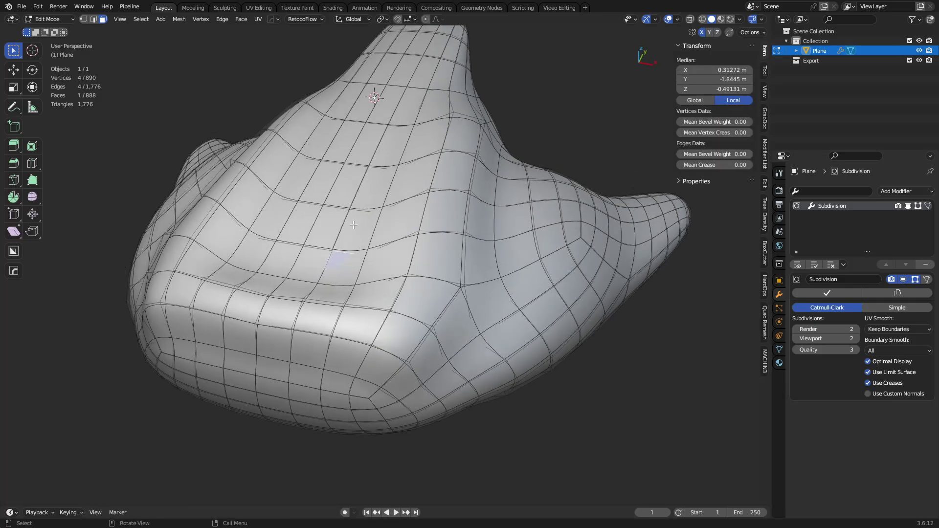
pyautogui.keyDown('ctrl'); pyautogui.keyDown('shift'); pyautogui.click(366, 94); pyautogui.keyUp('shift'); pyautogui.keyUp('ctrl')
pyautogui.moveTo(366, 93); pyautogui.dragTo(513, 287, button='middle')
pyautogui.press('ctrl+KP_Add')
# Inset the selected faces and sink a centered loop cut in the inset border to form a panel groove.
pyautogui.press('i')
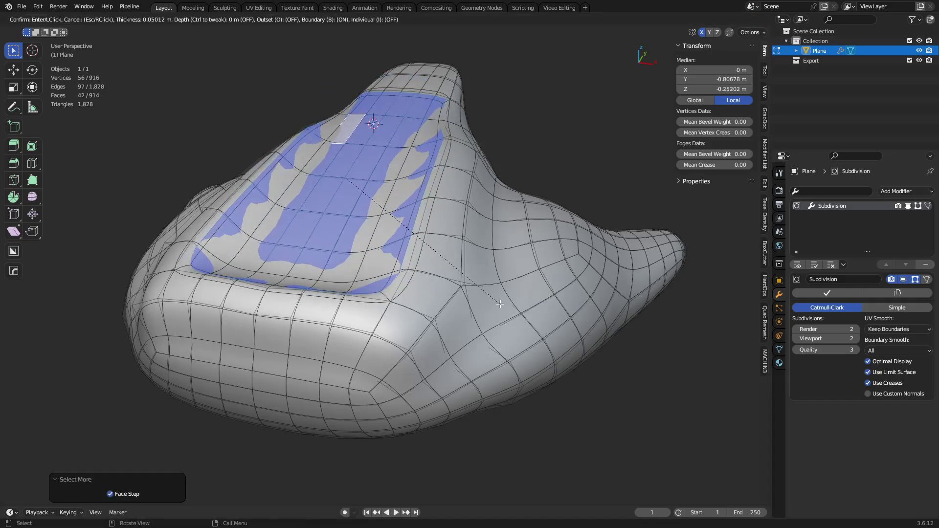
pyautogui.click(458, 305)
pyautogui.hotkey('ctrl', 'r')
pyautogui.click(403, 272)
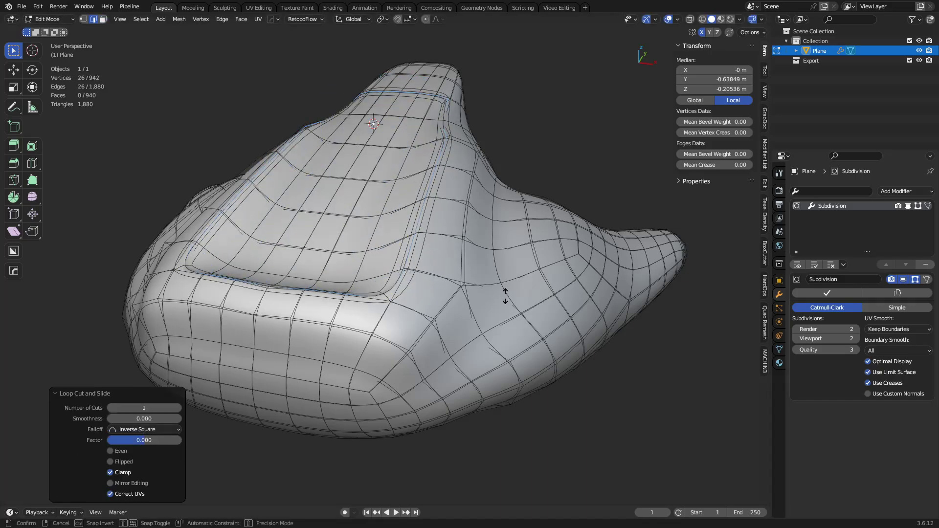
pyautogui.click(514, 397)
# Return to Object Mode and deselect the mesh to view the panel groove.
pyautogui.press('Tab')
pyautogui.hotkey('alt', 'a')
pyautogui.moveTo(492, 311); pyautogui.dragTo(449, 296, button='middle')
pyautogui.hotkey('shift', 'w')
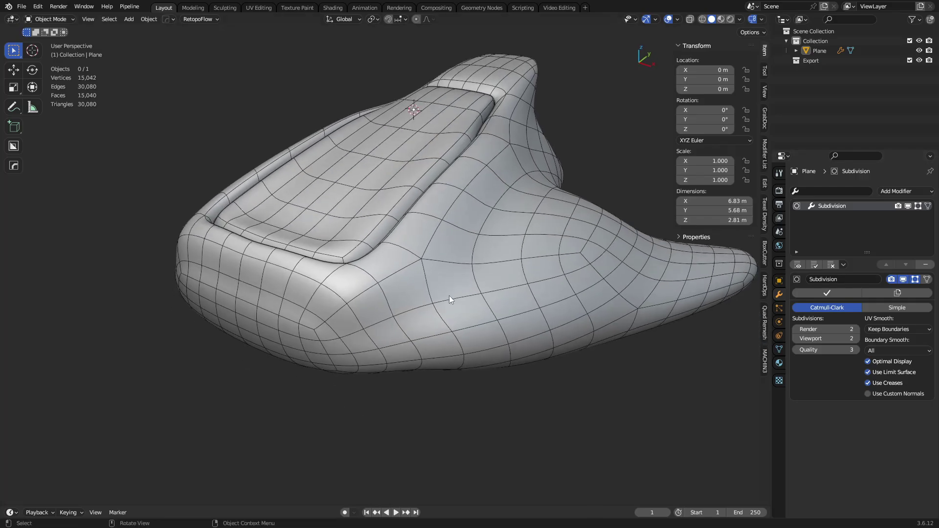